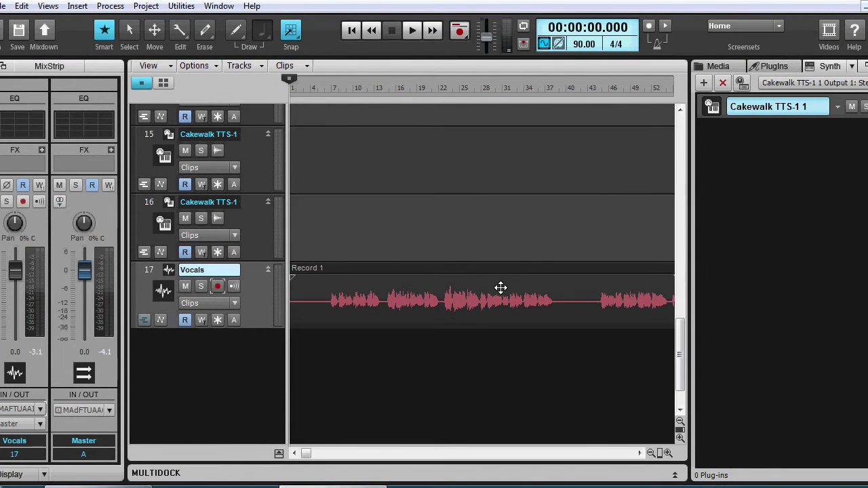
Scroll up and down through the song's tracks to inspect them, down to the Vocals track
{"action": "scroll", "coordinate": [468, 212], "scroll_direction": "up", "scroll_amount": 6}
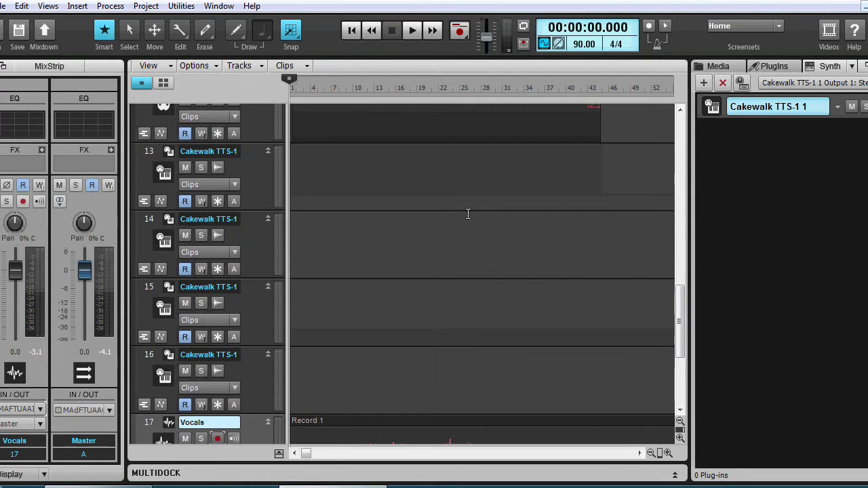
{"action": "scroll", "coordinate": [468, 213], "scroll_direction": "up", "scroll_amount": 7}
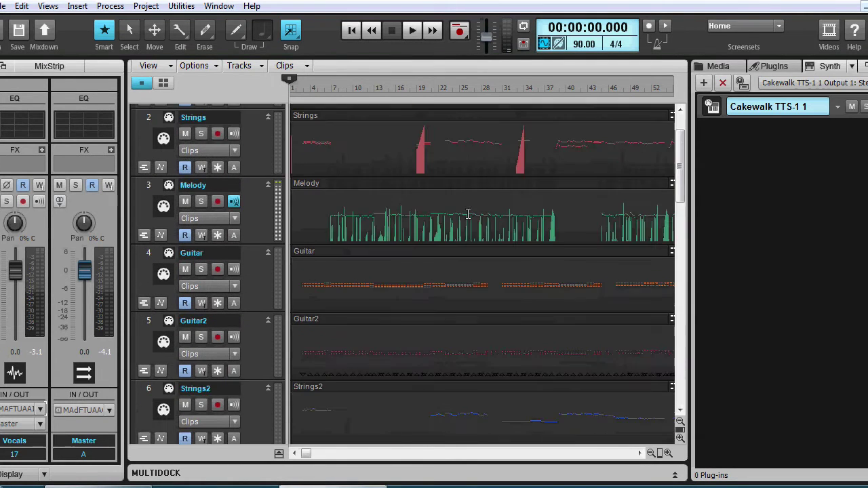
{"action": "scroll", "coordinate": [481, 301], "scroll_direction": "down", "scroll_amount": 7}
{"action": "scroll", "coordinate": [482, 301], "scroll_direction": "down", "scroll_amount": 7}
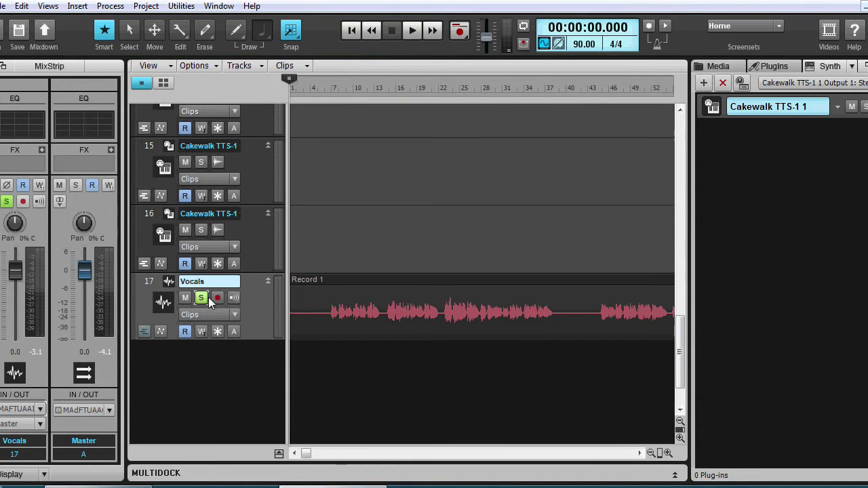
Start playing the song from the beginning
{"action": "left_click", "coordinate": [411, 30]}
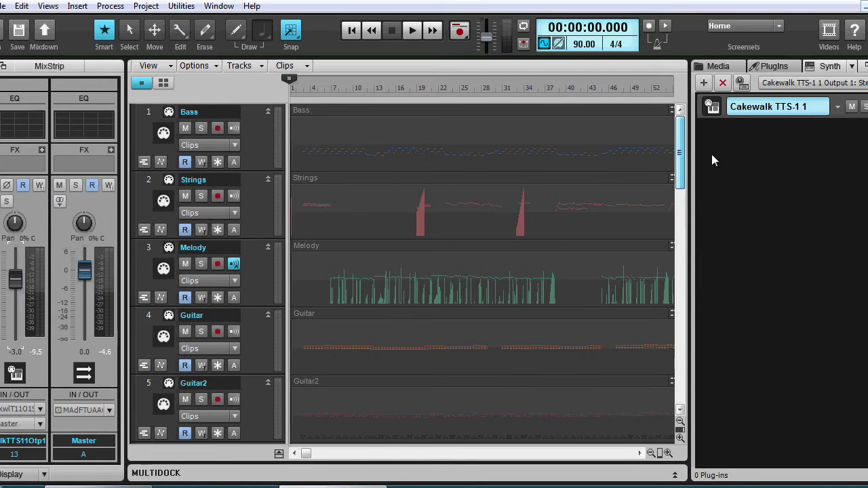
Open the TTS-1 synth, switch part 2 to the Fingered Bs. preset and preview it
{"action": "left_click", "coordinate": [712, 109]}
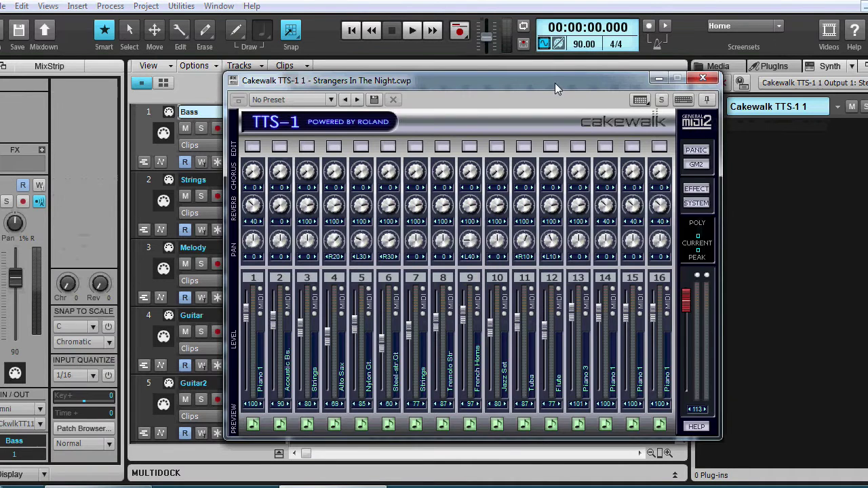
{"action": "left_click_drag", "start_coordinate": [555, 83], "coordinate": [558, 110]}
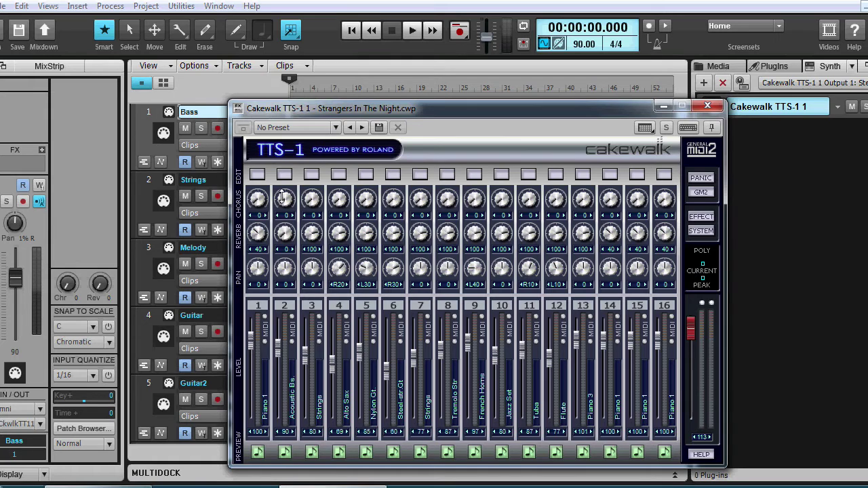
{"action": "left_click", "coordinate": [284, 175]}
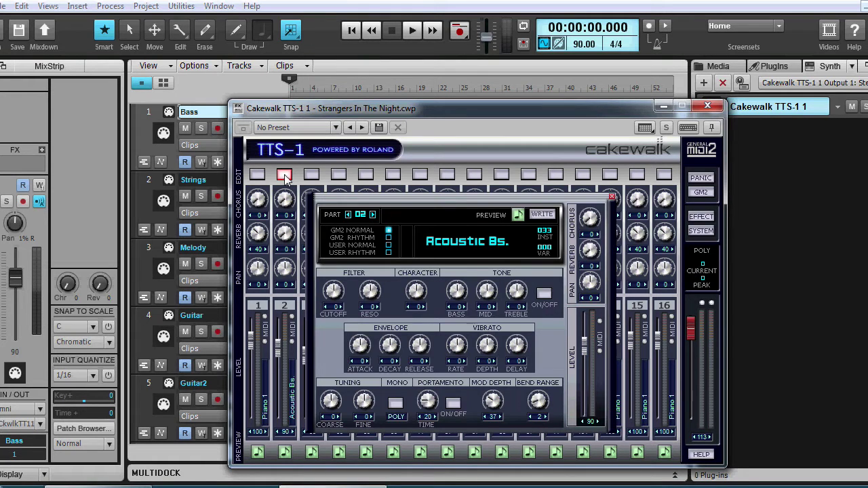
{"action": "left_click", "coordinate": [483, 241]}
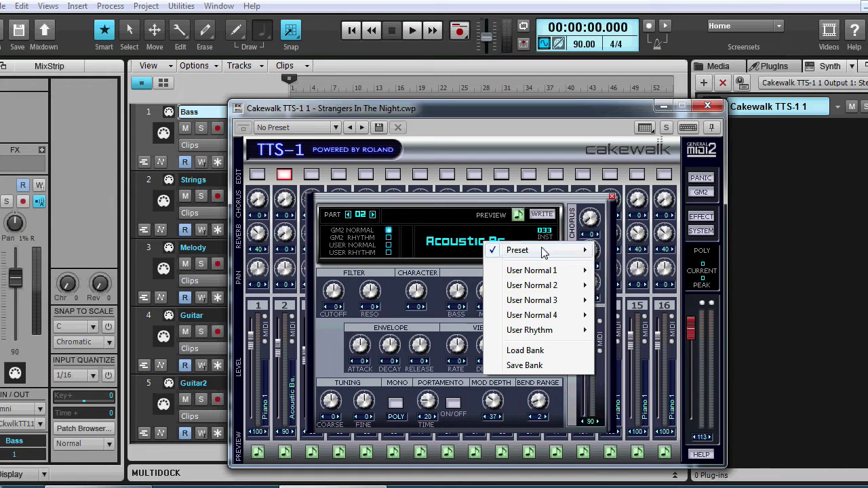
{"action": "mouse_move", "coordinate": [545, 256]}
{"action": "mouse_move", "coordinate": [641, 313]}
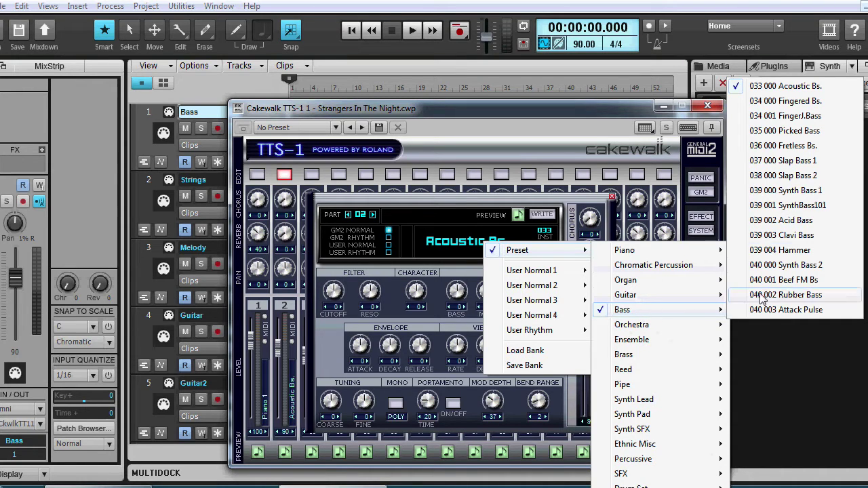
{"action": "left_click", "coordinate": [803, 101]}
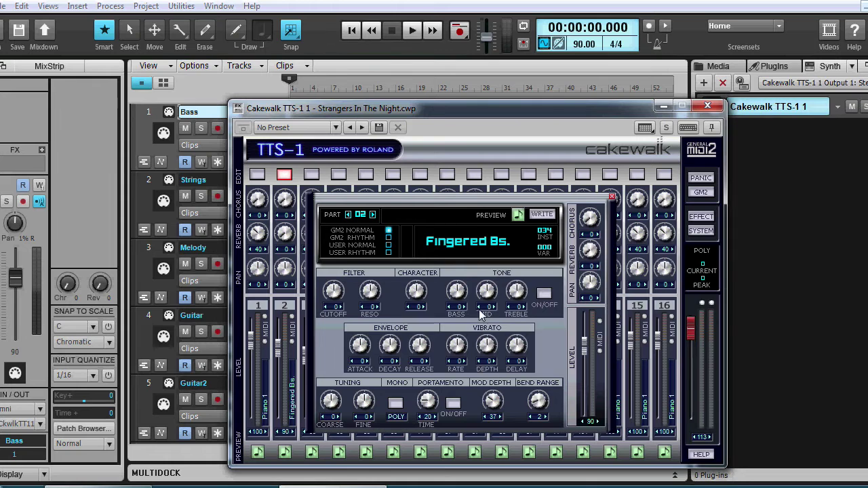
{"action": "left_click", "coordinate": [611, 197]}
{"action": "left_click", "coordinate": [286, 452]}
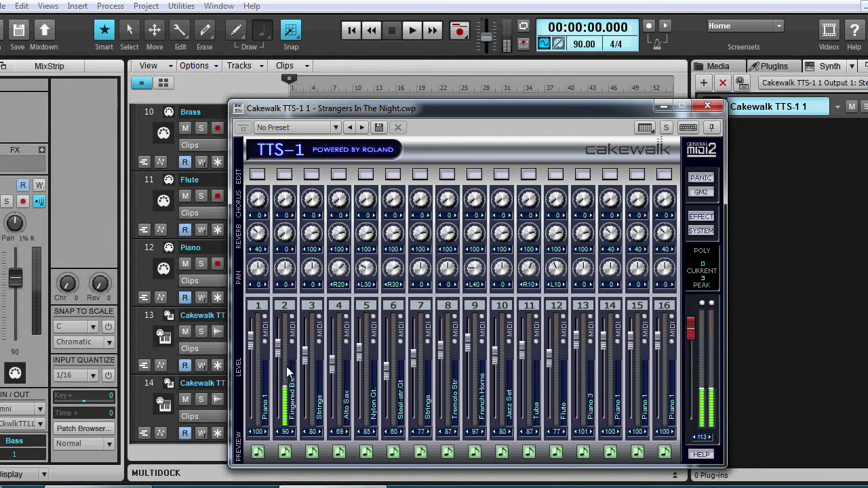
Switch part 2 back to Acoustic Bs., preview it, and close the edit panel
{"action": "left_click", "coordinate": [283, 175]}
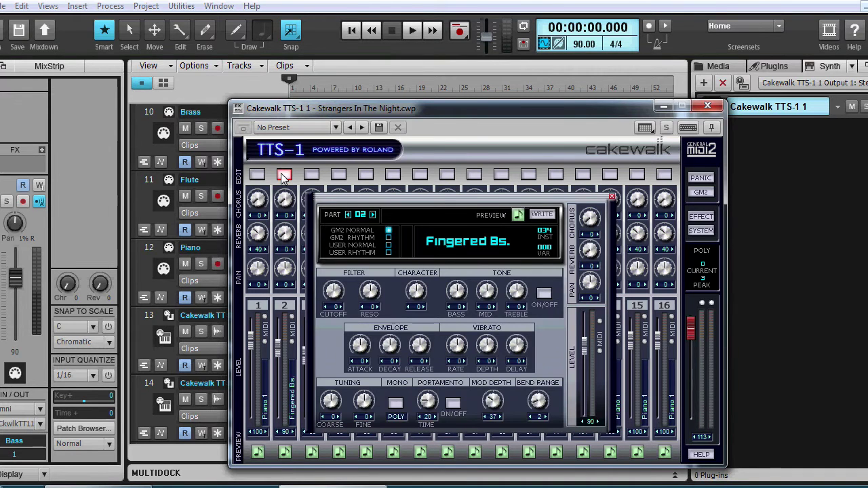
{"action": "left_click", "coordinate": [455, 248]}
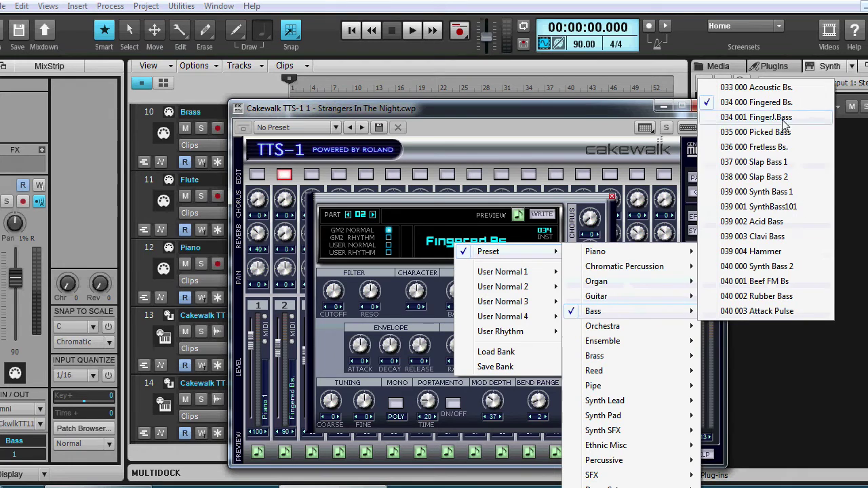
{"action": "left_click", "coordinate": [775, 90]}
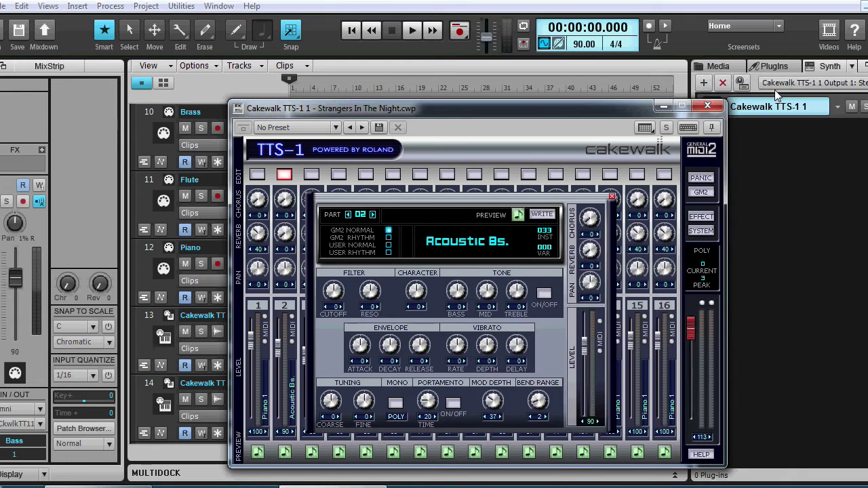
{"action": "left_click", "coordinate": [519, 215]}
{"action": "left_click", "coordinate": [519, 215]}
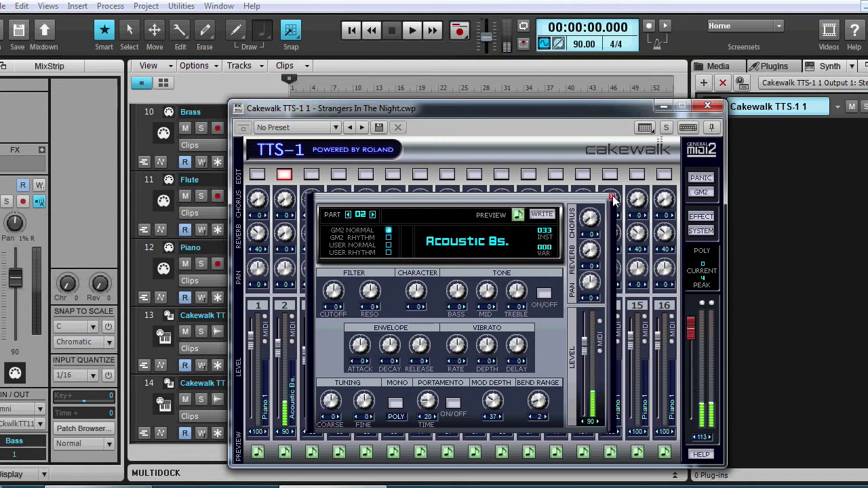
{"action": "key", "text": "Escape"}
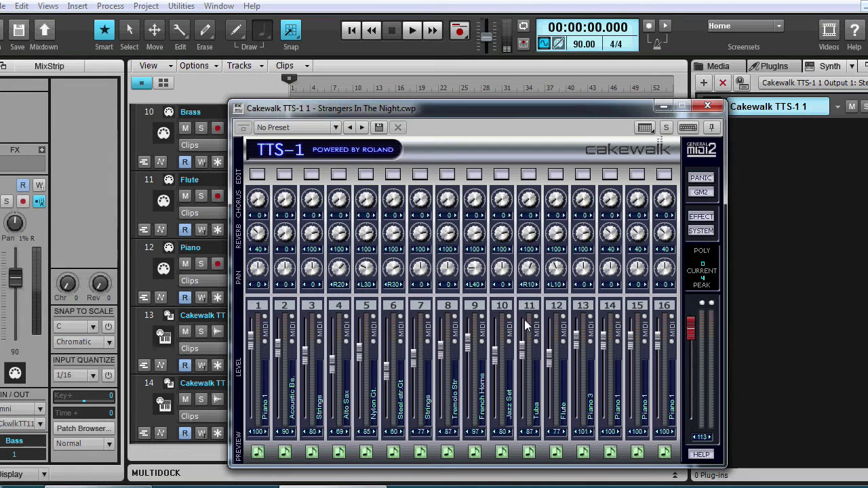
Set TTS-1 part 3 to the Ensemble preset 049 002 60'Strings
{"action": "left_click", "coordinate": [311, 175]}
{"action": "right_click", "coordinate": [466, 239]}
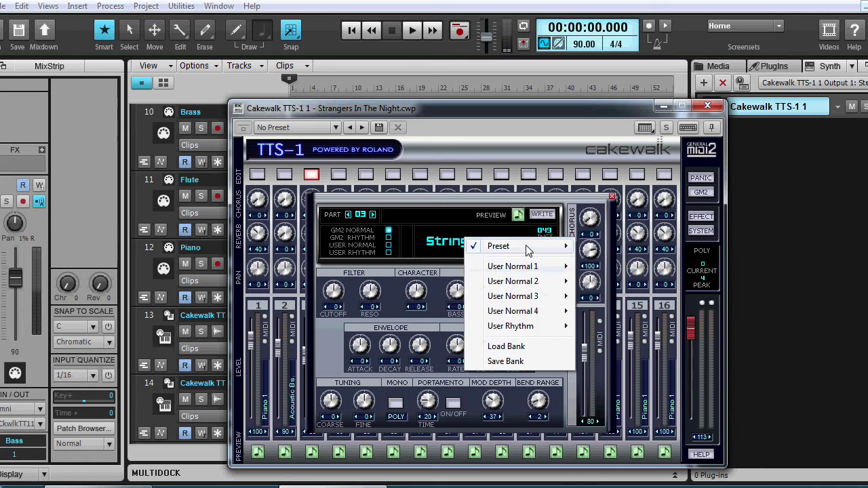
{"action": "mouse_move", "coordinate": [526, 246]}
{"action": "mouse_move", "coordinate": [644, 336]}
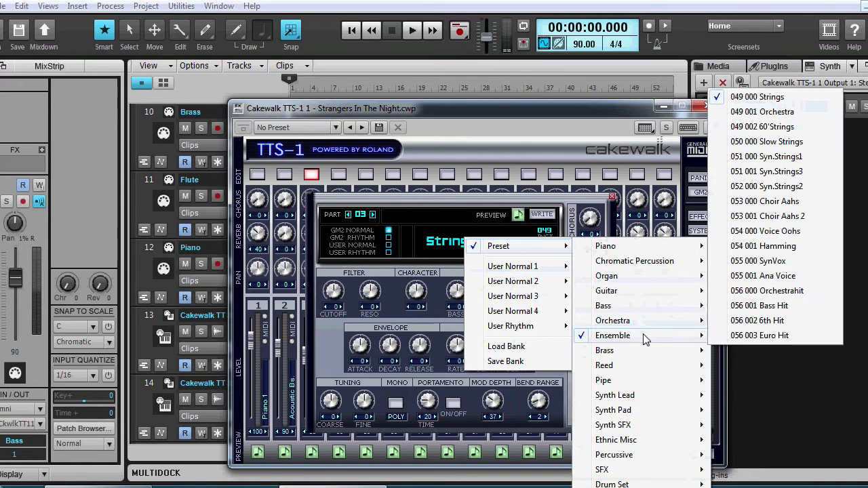
{"action": "left_click", "coordinate": [778, 127]}
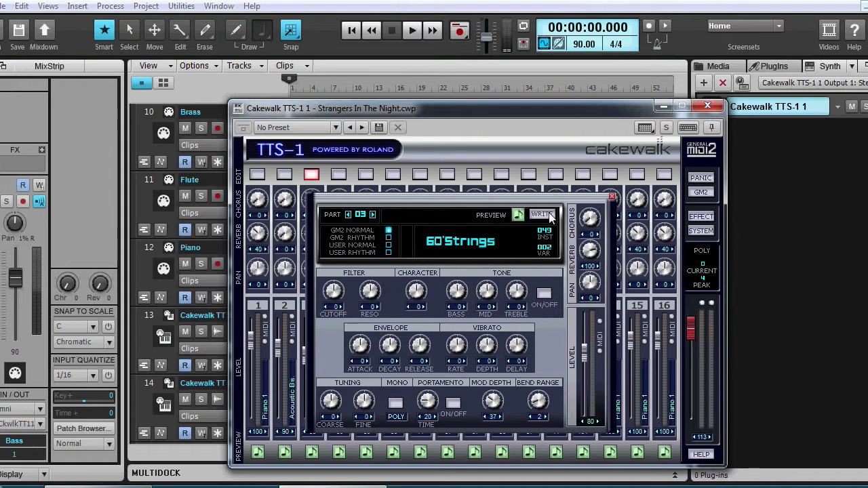
Preview the 60'Strings sound, then audition parts 3 and 7 from the synth mixer
{"action": "left_click", "coordinate": [517, 216]}
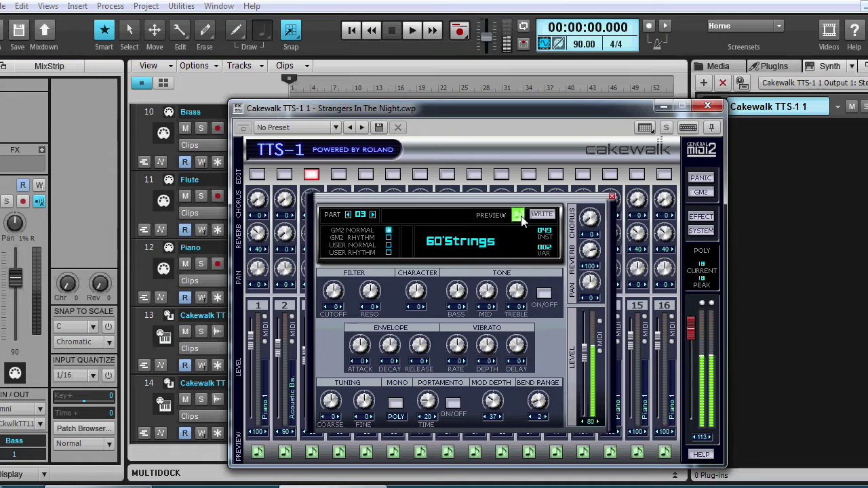
{"action": "left_click", "coordinate": [518, 216]}
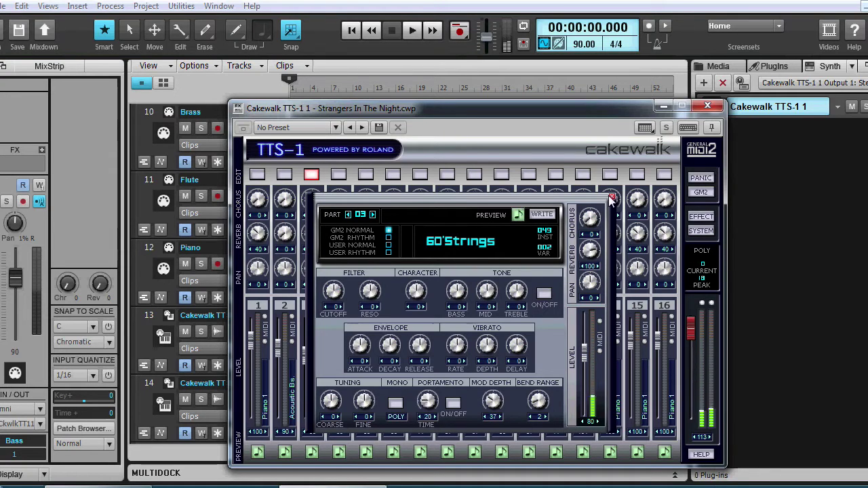
{"action": "left_click", "coordinate": [612, 198]}
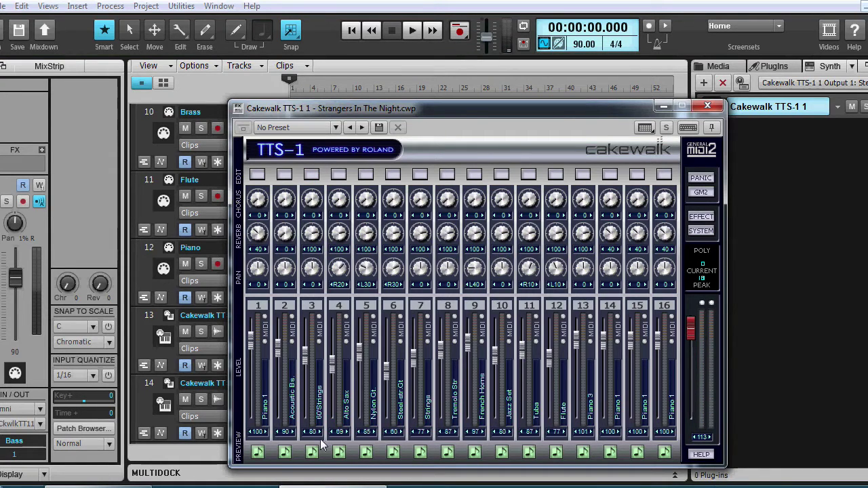
{"action": "left_click", "coordinate": [312, 453]}
{"action": "left_click", "coordinate": [420, 454]}
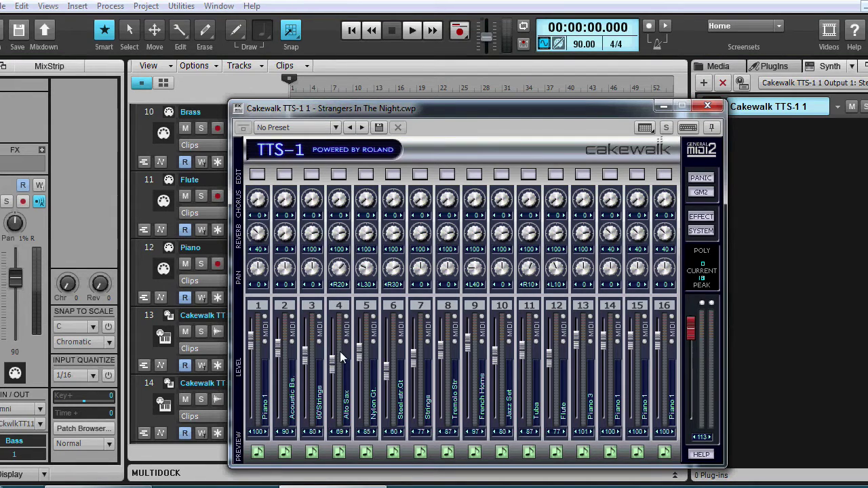
Close the TTS-1 window, select track 13, and play the song briefly before stopping
{"action": "left_click_drag", "start_coordinate": [500, 109], "coordinate": [587, 60]}
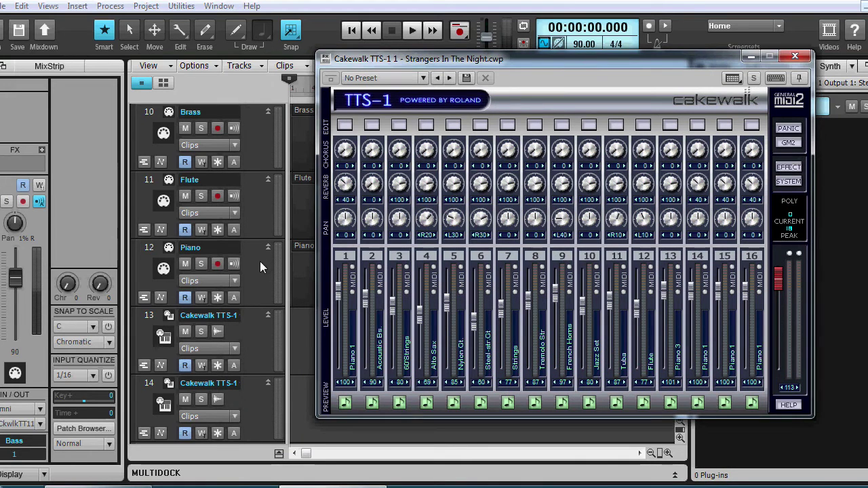
{"action": "left_click", "coordinate": [795, 56]}
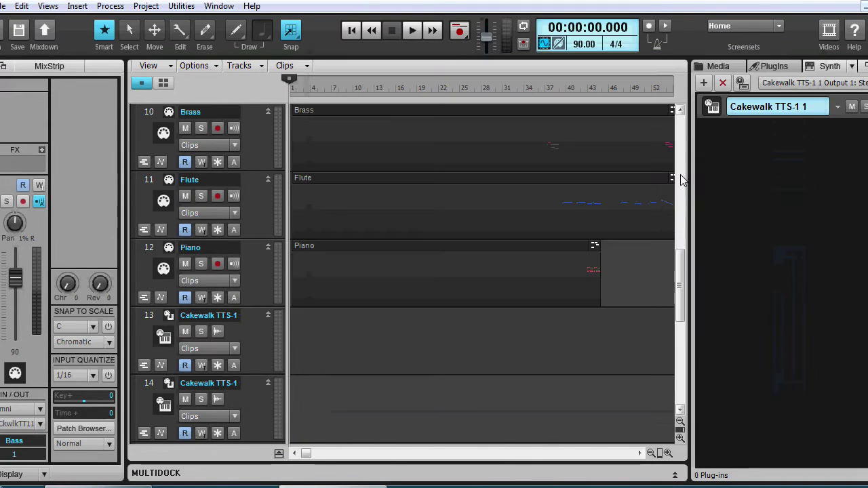
{"action": "left_click_drag", "start_coordinate": [679, 289], "coordinate": [666, 318]}
{"action": "left_click", "coordinate": [202, 122]}
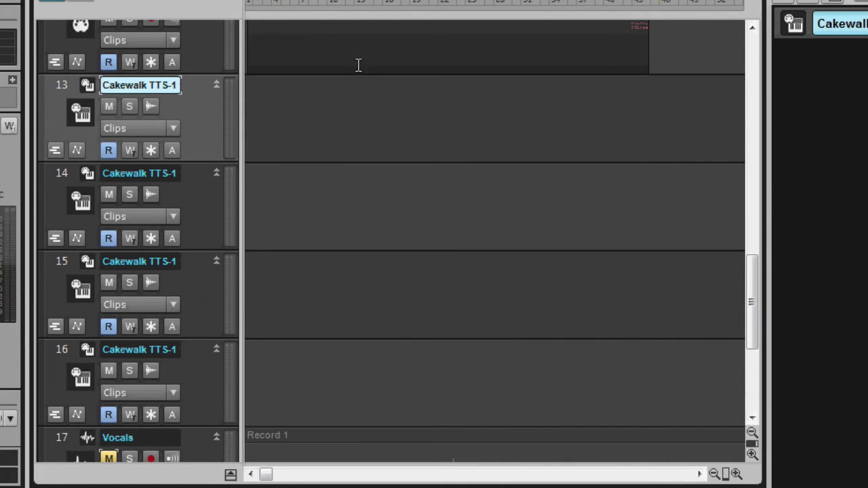
{"action": "key", "text": "space"}
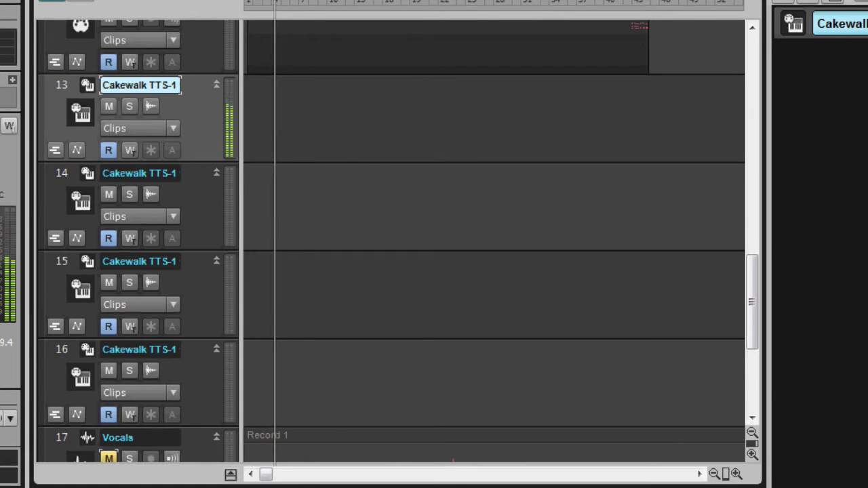
{"action": "key", "text": "space"}
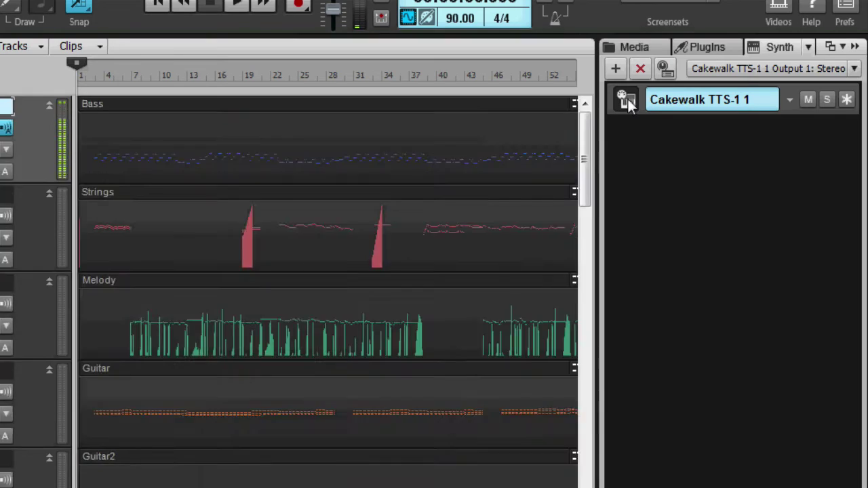
Reopen the TTS-1 synth and show its System Settings: 440.0 tuning, 48-voice polyphony
{"action": "left_click", "coordinate": [628, 98]}
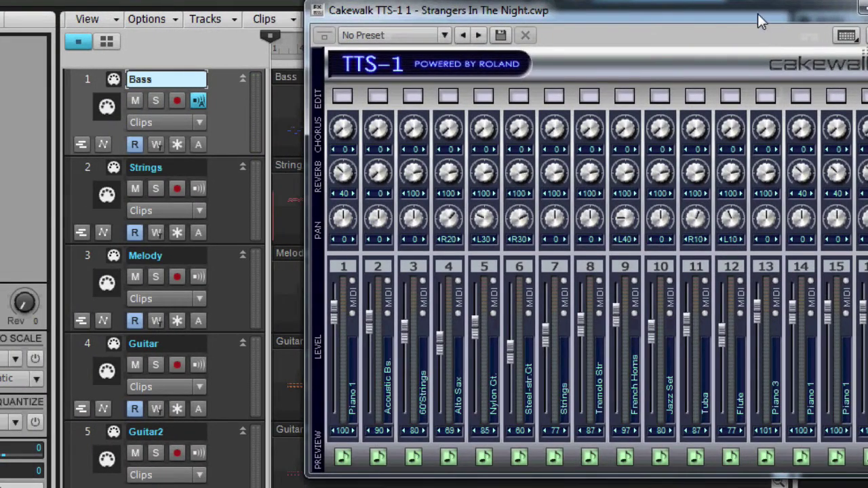
{"action": "left_click_drag", "start_coordinate": [757, 13], "coordinate": [587, 24]}
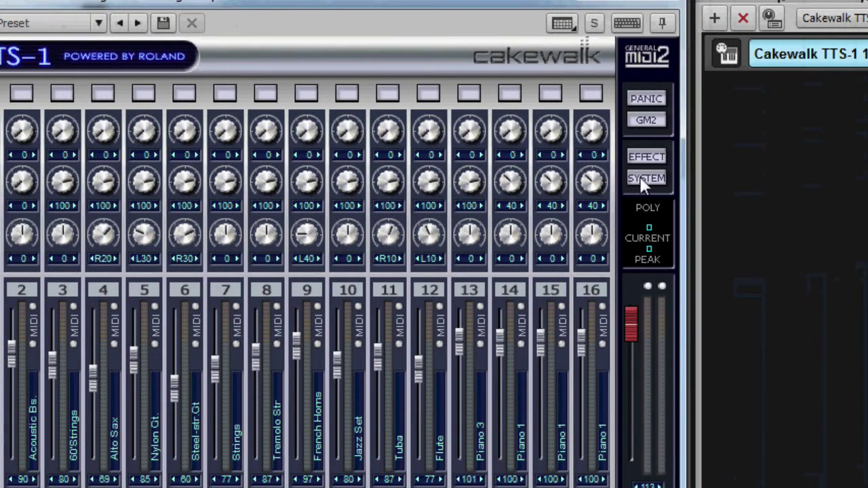
{"action": "left_click", "coordinate": [646, 179]}
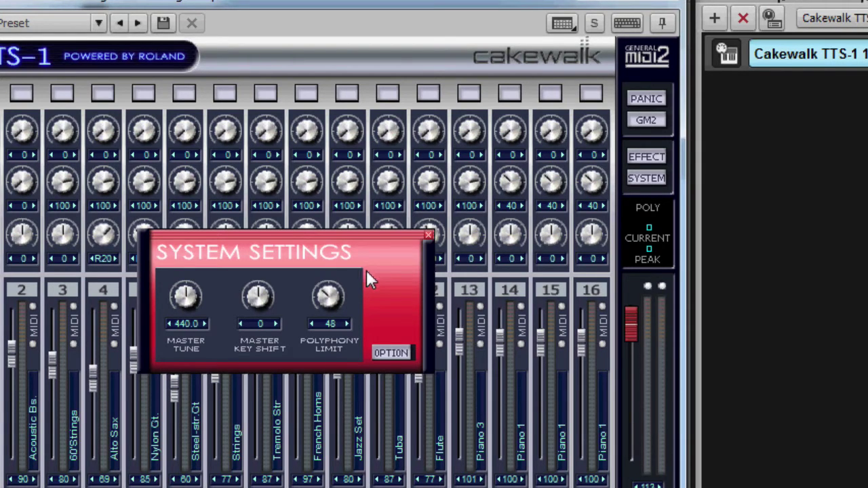
In Output Assign, send Jazz Set to output 4 and Alto Sax, French Horns, Tuba to output 2
{"action": "left_click", "coordinate": [392, 353]}
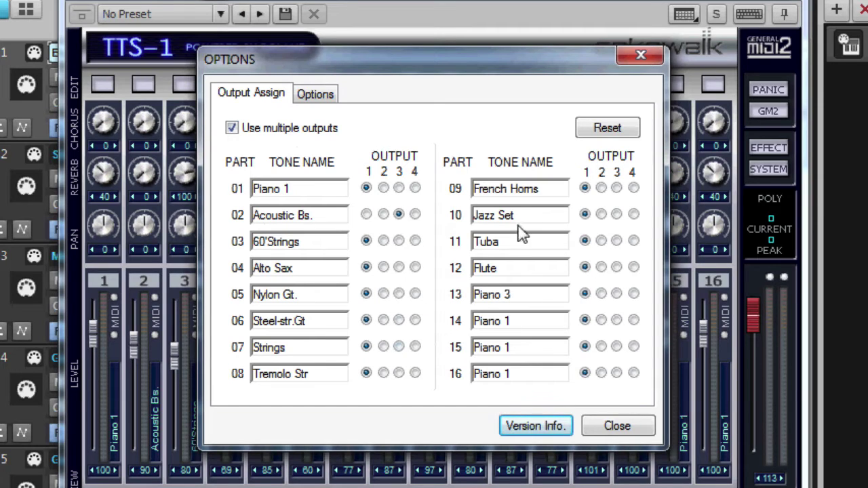
{"action": "left_click", "coordinate": [633, 214]}
{"action": "left_click", "coordinate": [383, 267]}
{"action": "left_click", "coordinate": [600, 188]}
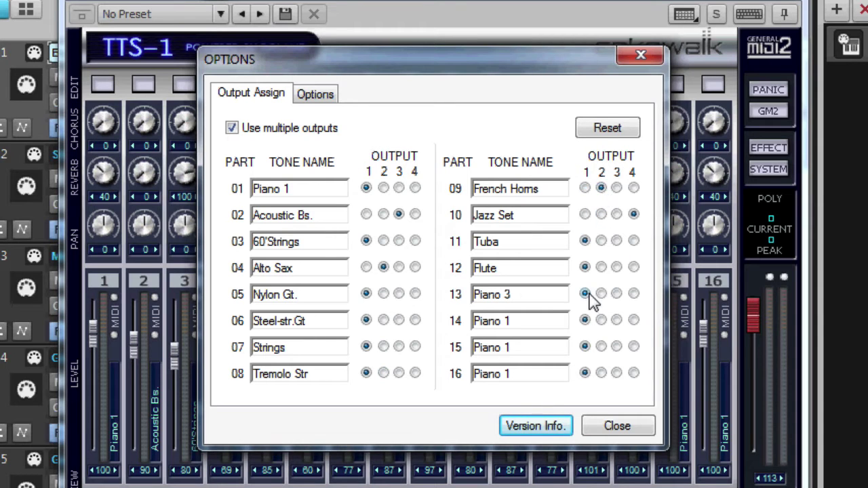
{"action": "left_click", "coordinate": [601, 242]}
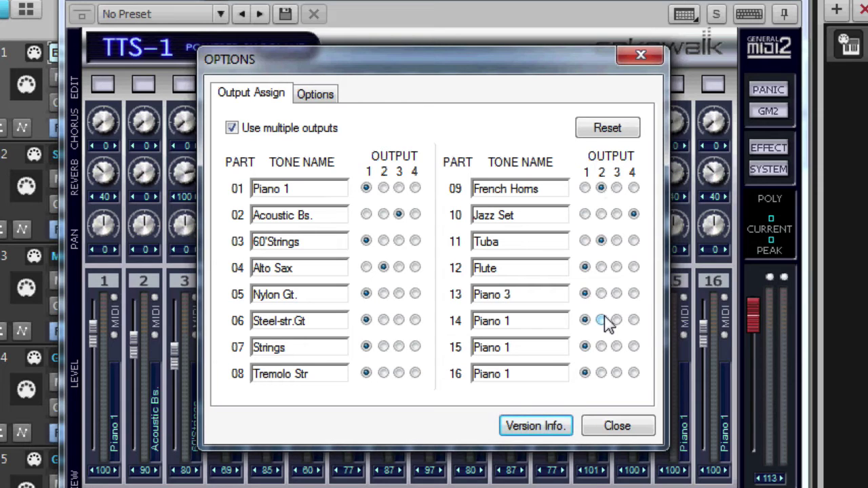
Close the Options dialog, System Settings panel and TTS-1 window, after briefly rechecking the output options
{"action": "left_click", "coordinate": [616, 427]}
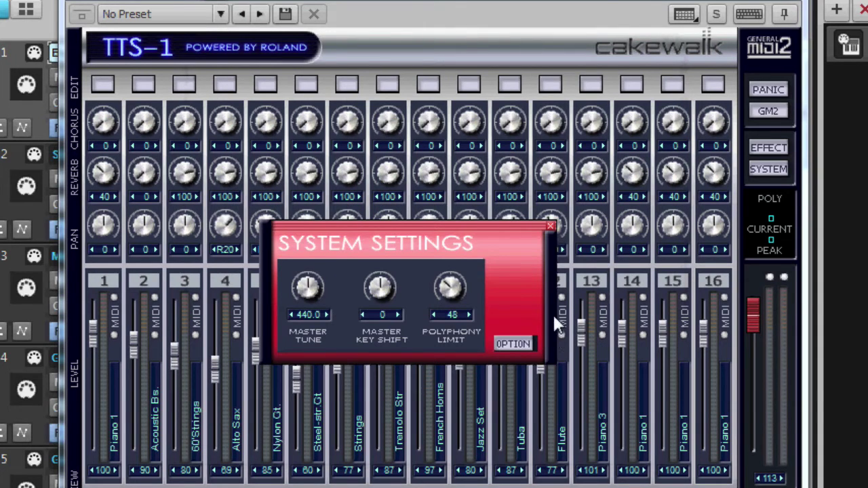
{"action": "left_click", "coordinate": [549, 225]}
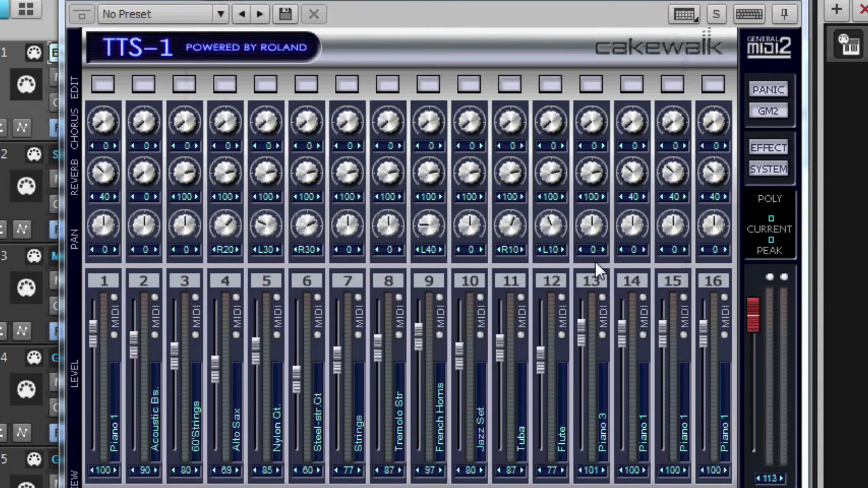
{"action": "left_click", "coordinate": [768, 169]}
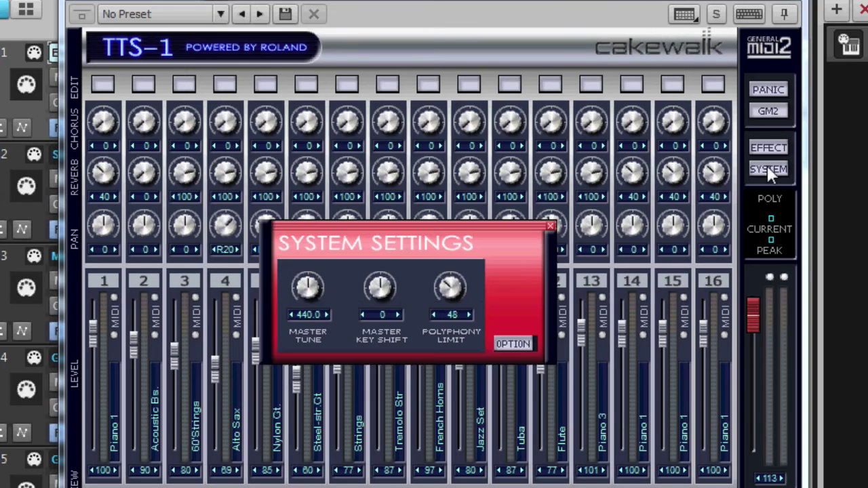
{"action": "left_click", "coordinate": [512, 343]}
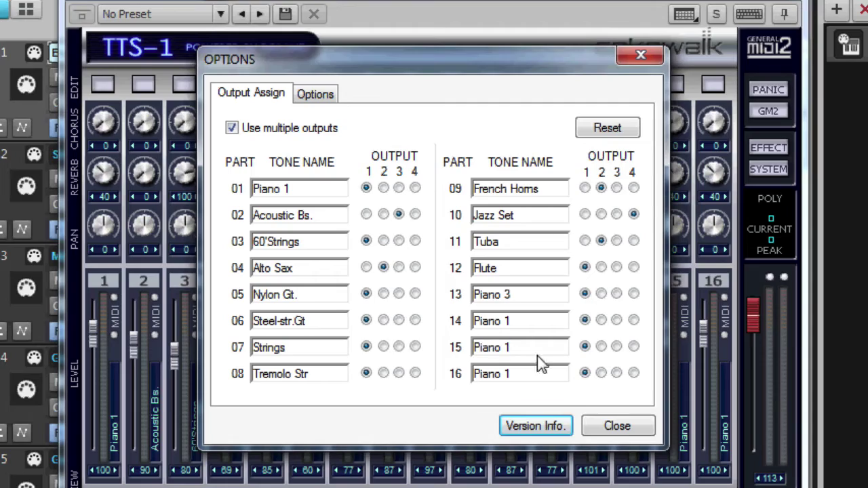
{"action": "left_click", "coordinate": [618, 426]}
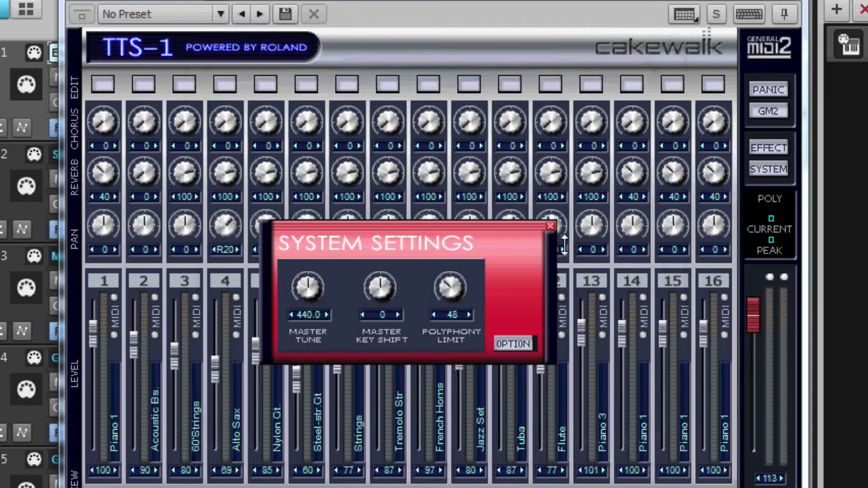
{"action": "left_click", "coordinate": [551, 227]}
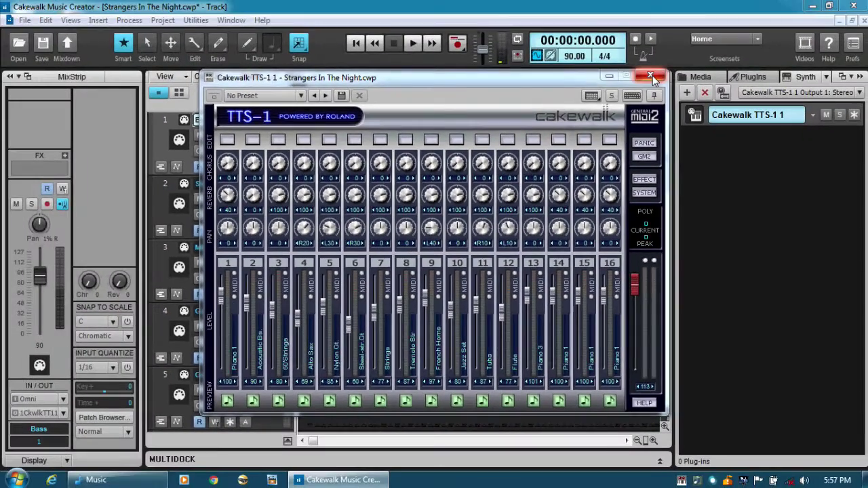
{"action": "left_click", "coordinate": [650, 76]}
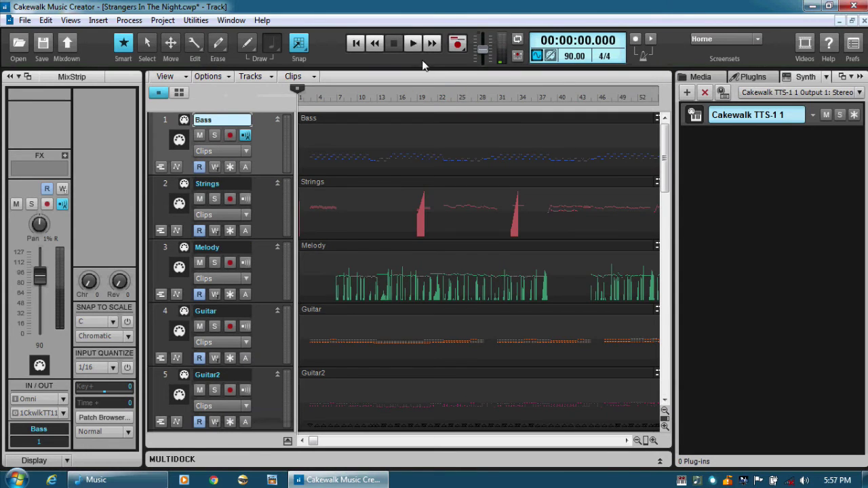
Play the song and solo tracks 14, 16 and 15 one at a time to hear each output
{"action": "left_click", "coordinate": [414, 44]}
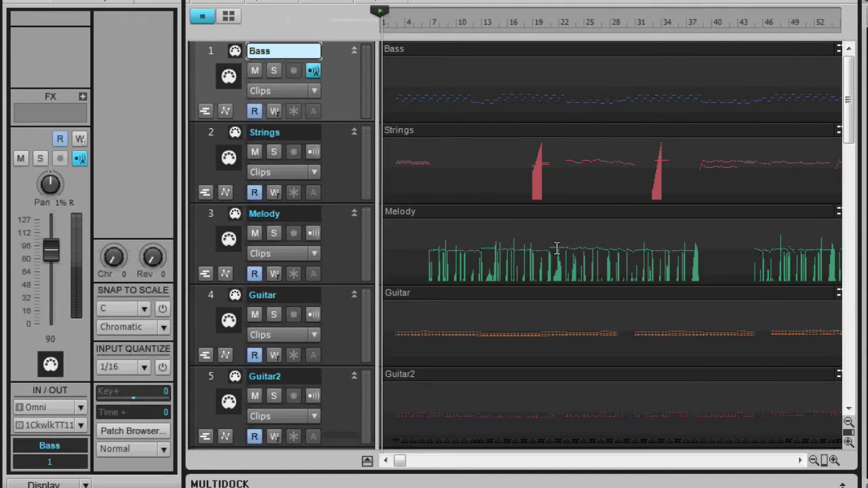
{"action": "left_click_drag", "start_coordinate": [847, 111], "coordinate": [829, 311]}
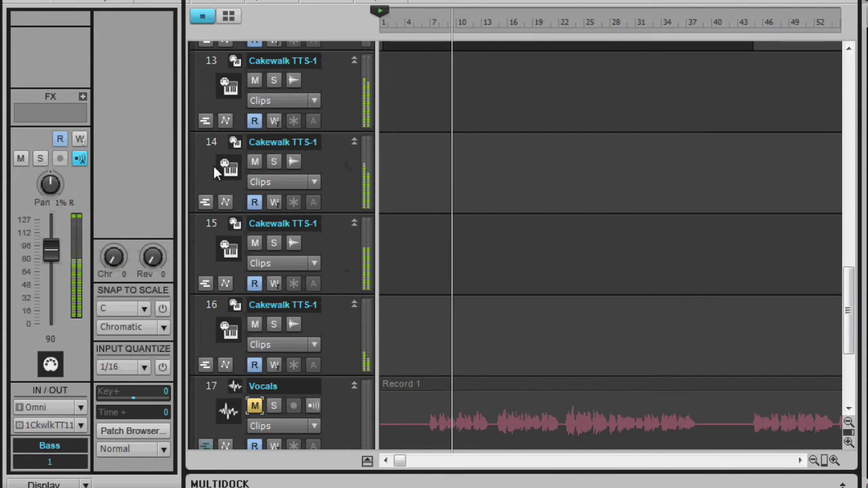
{"action": "left_click", "coordinate": [273, 163]}
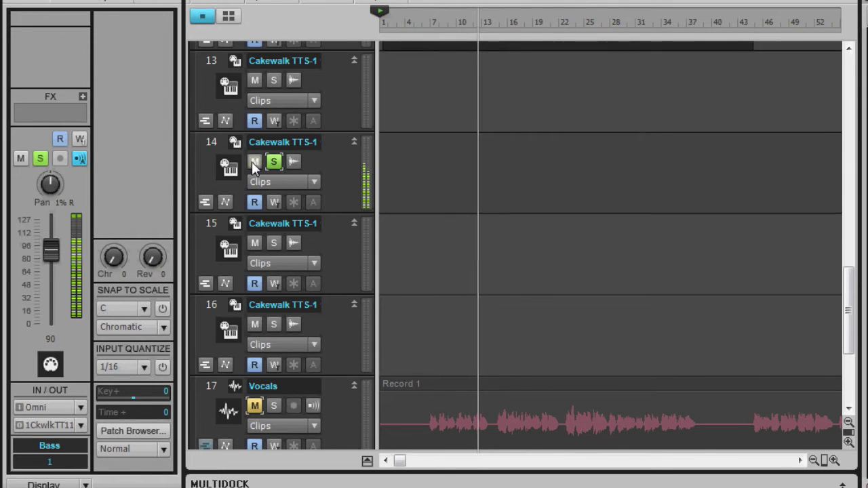
{"action": "left_click", "coordinate": [274, 162]}
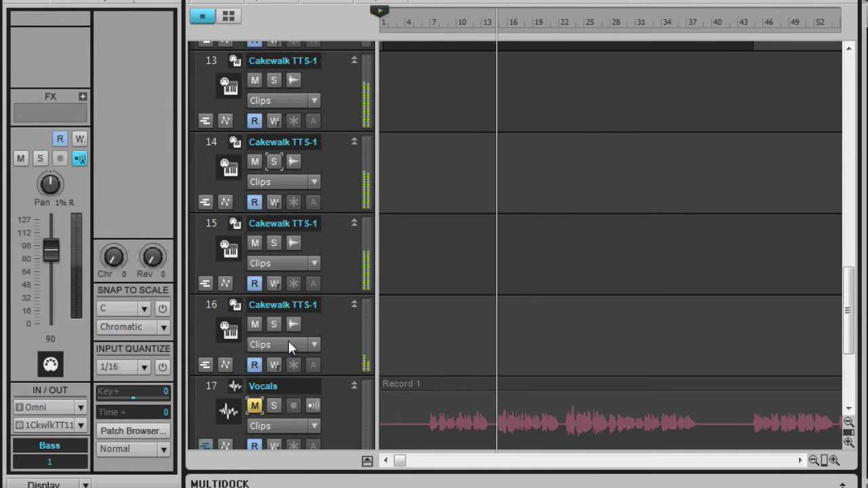
{"action": "left_click", "coordinate": [274, 324]}
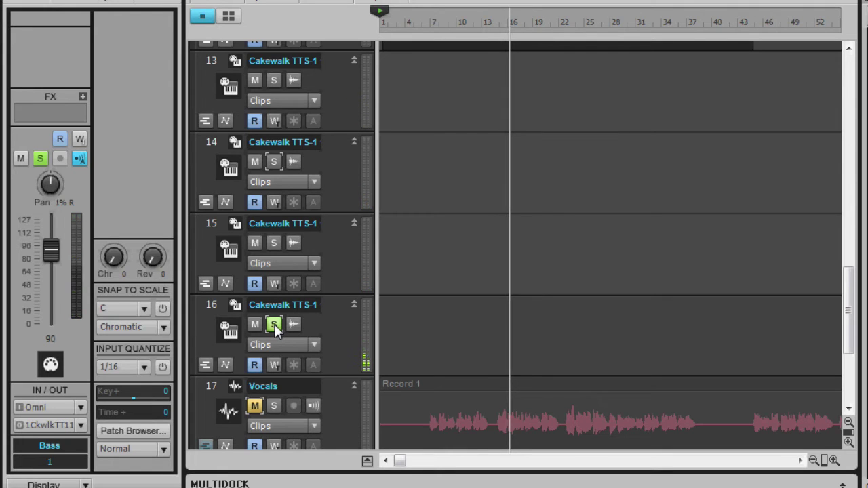
{"action": "left_click", "coordinate": [274, 325]}
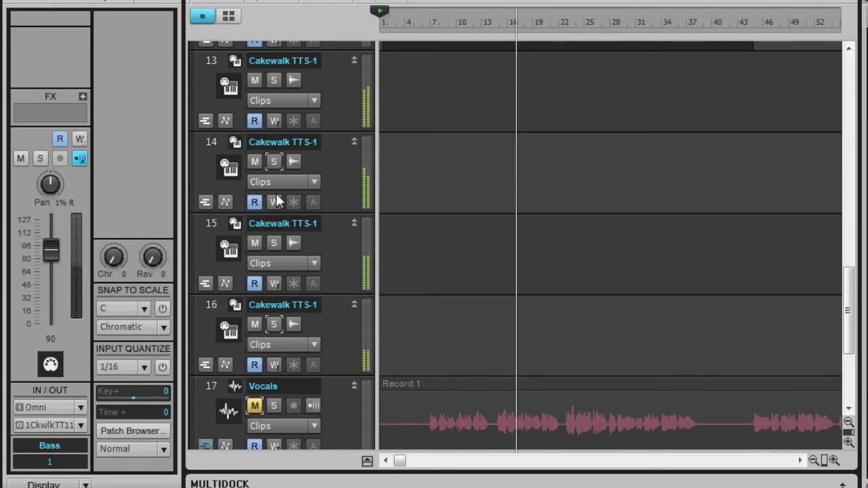
{"action": "left_click", "coordinate": [273, 243]}
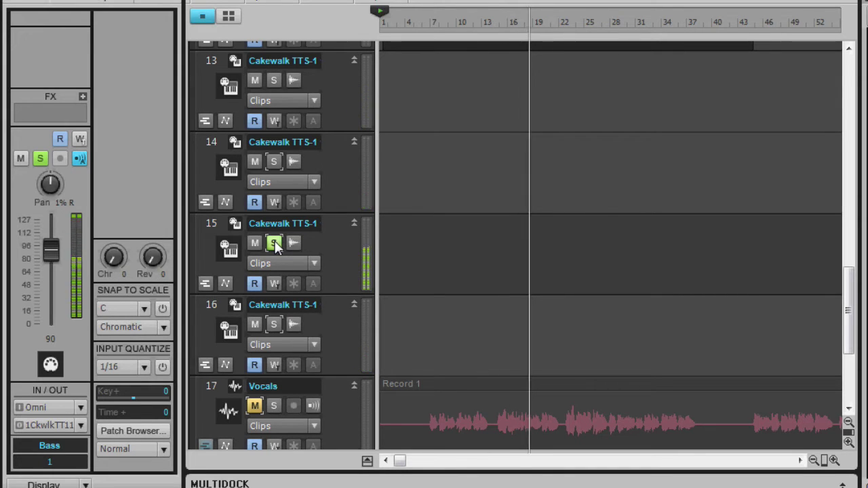
{"action": "left_click", "coordinate": [274, 243]}
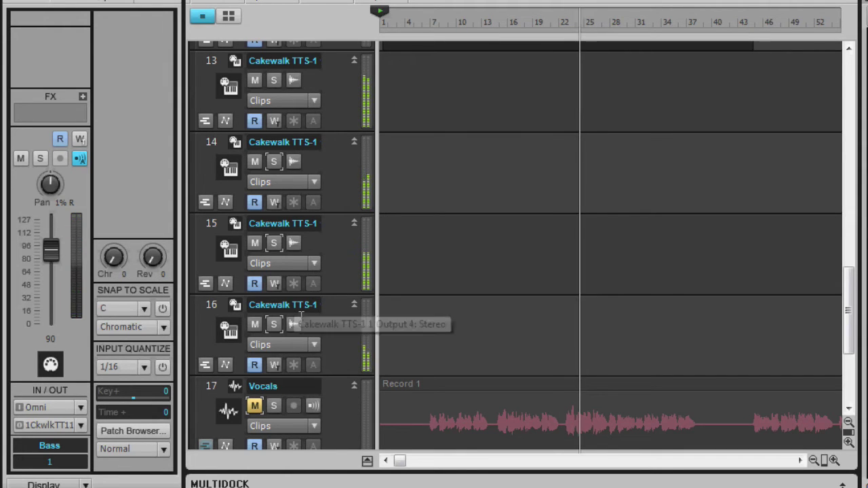
Rename track 16 to 'TTS-1 Drums'
{"action": "double_click", "coordinate": [300, 306]}
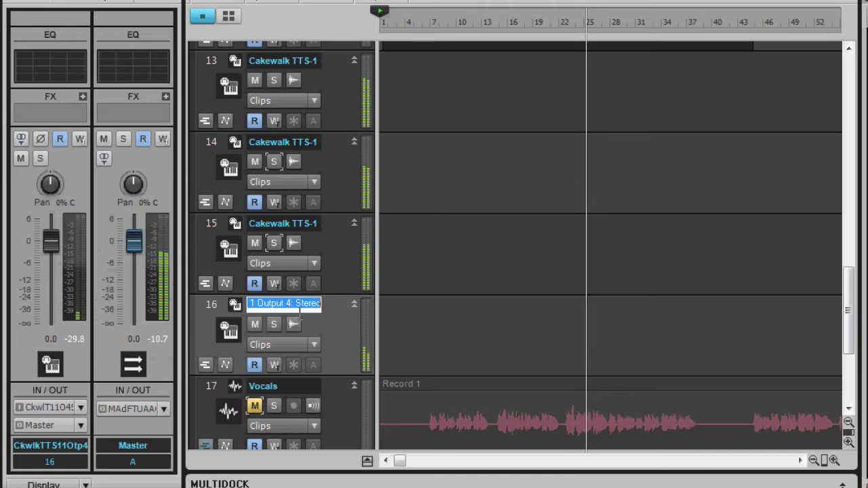
{"action": "type", "text": "Dr"}
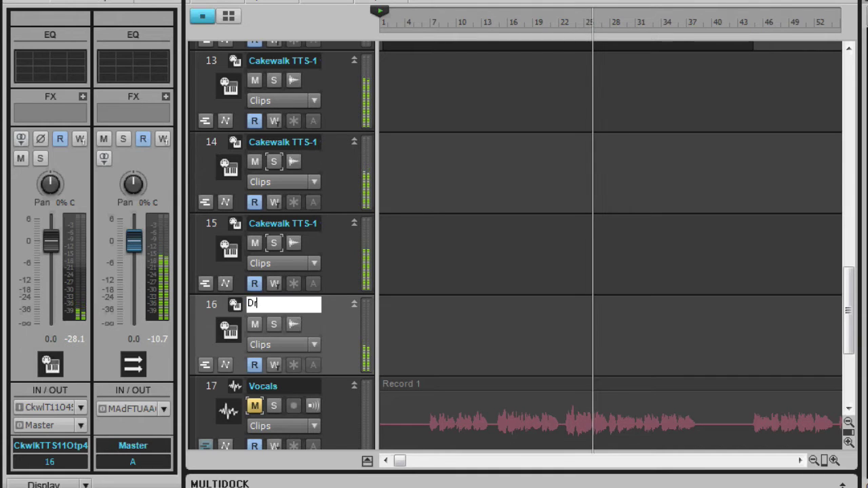
{"action": "type", "text": "ums"}
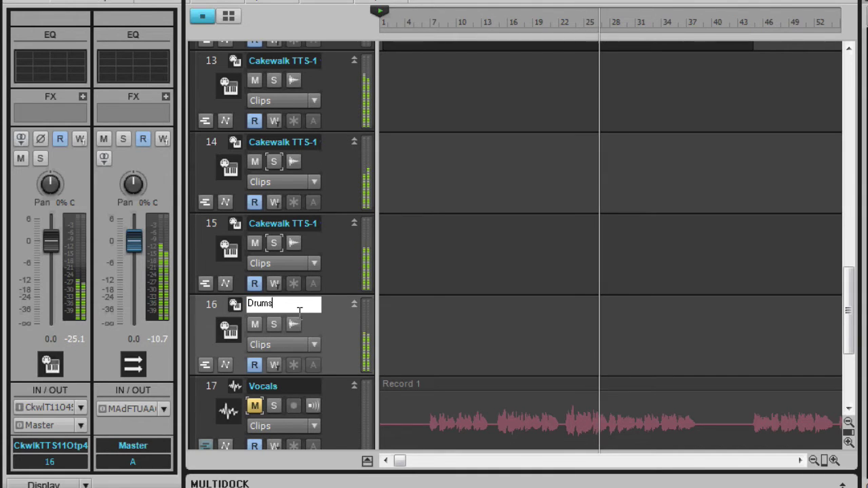
{"action": "key", "text": "Left"}
{"action": "type", "text": "TTS"}
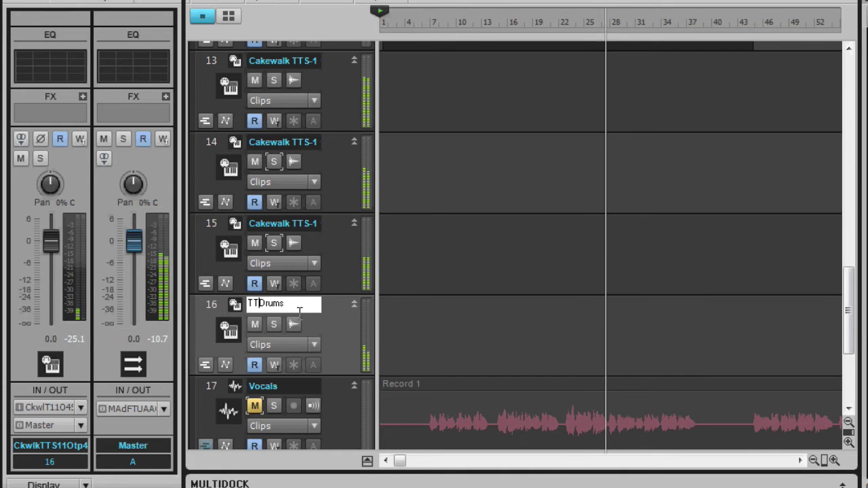
{"action": "type", "text": "-1"}
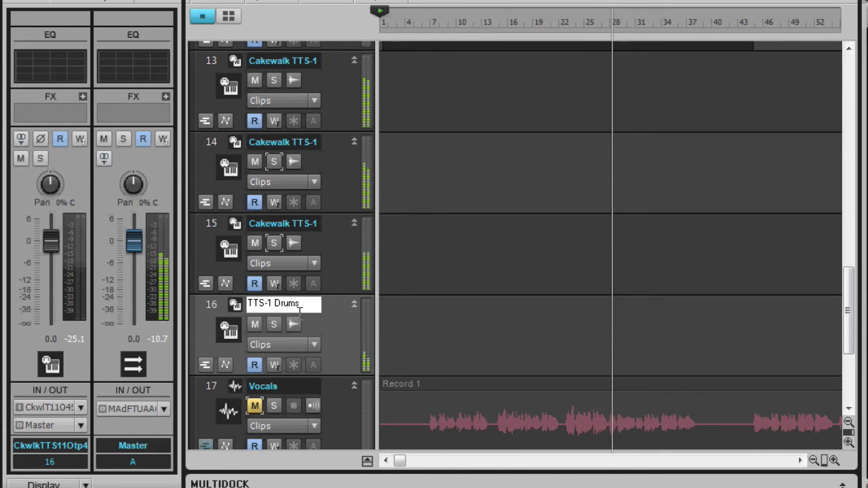
{"action": "key", "text": "Return"}
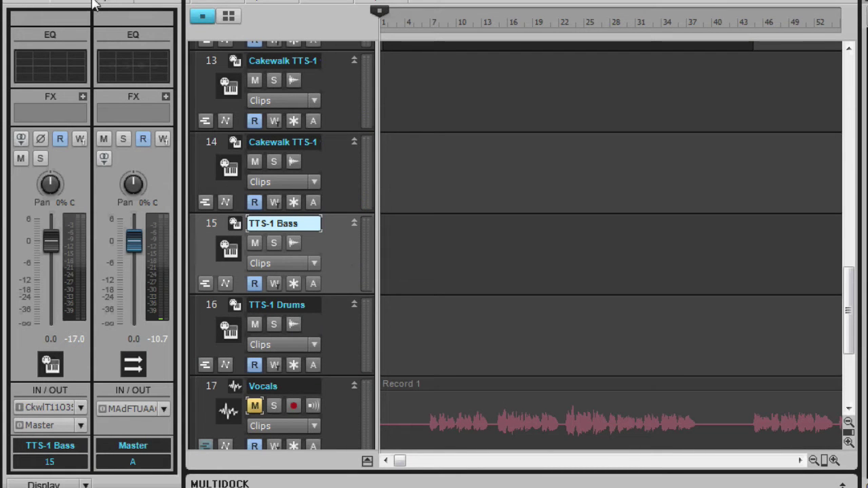
Start playback, solo TTS-1 Bass and add the MAX leveler, raised to 55%
{"action": "left_click", "coordinate": [94, 3]}
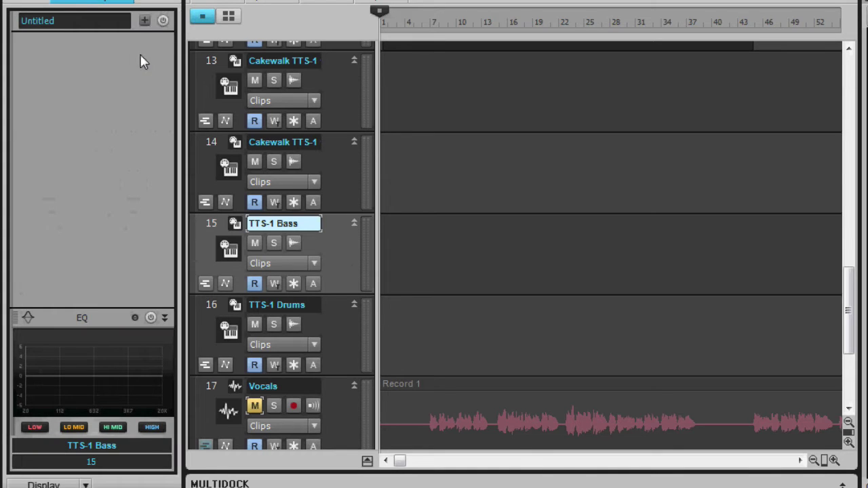
{"action": "key", "text": "space"}
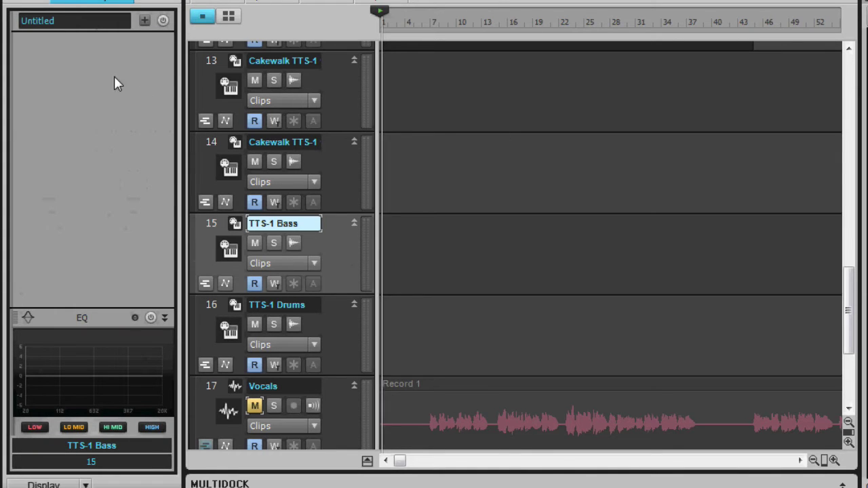
{"action": "left_click", "coordinate": [143, 21]}
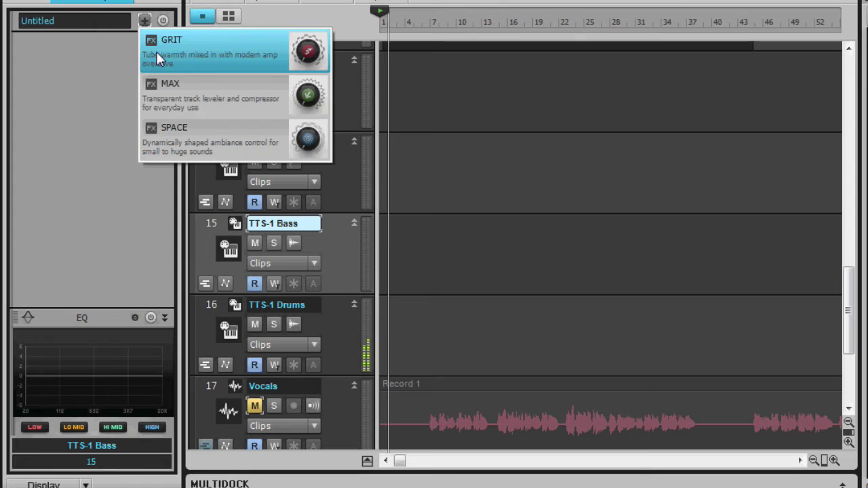
{"action": "mouse_move", "coordinate": [174, 93]}
{"action": "left_mouse_down"}
{"action": "mouse_move", "coordinate": [186, 106]}
{"action": "mouse_move", "coordinate": [174, 95]}
{"action": "left_mouse_up"}
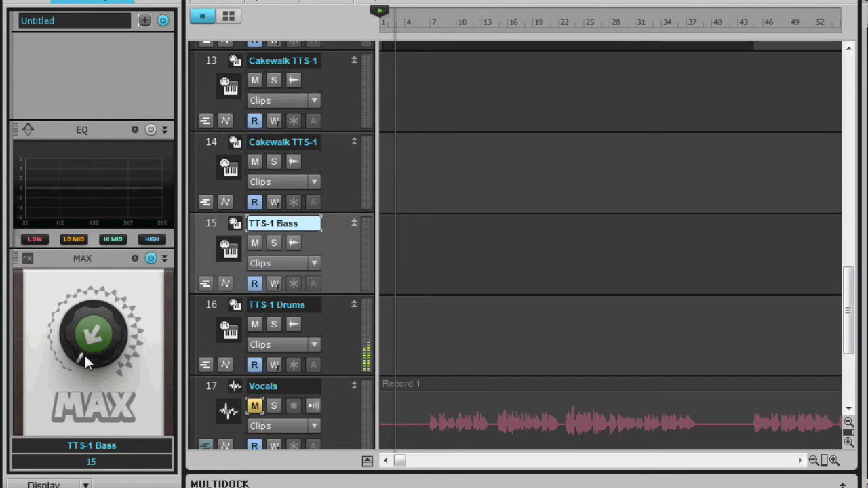
{"action": "left_click", "coordinate": [273, 243]}
{"action": "left_click_drag", "start_coordinate": [77, 356], "coordinate": [77, 320]}
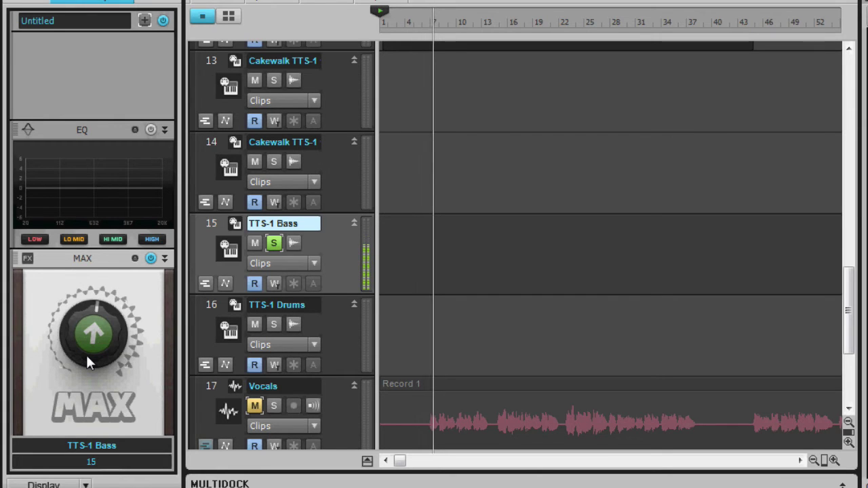
{"action": "left_click_drag", "start_coordinate": [85, 353], "coordinate": [86, 349]}
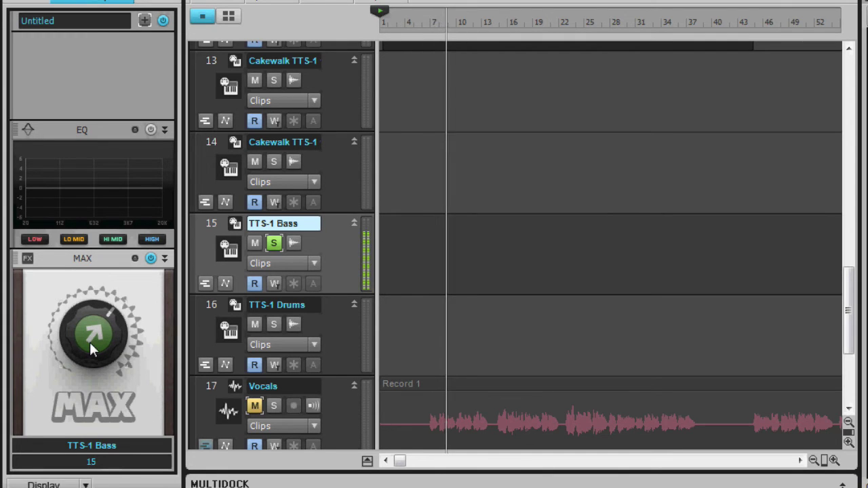
Add GRIT at 14% and SPACE at 7% to the bass, then stop playback
{"action": "left_click", "coordinate": [144, 21]}
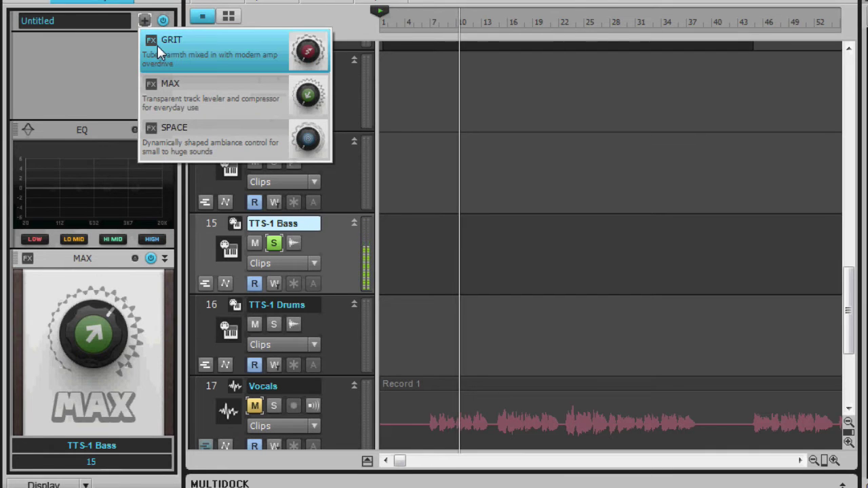
{"action": "left_click", "coordinate": [158, 45]}
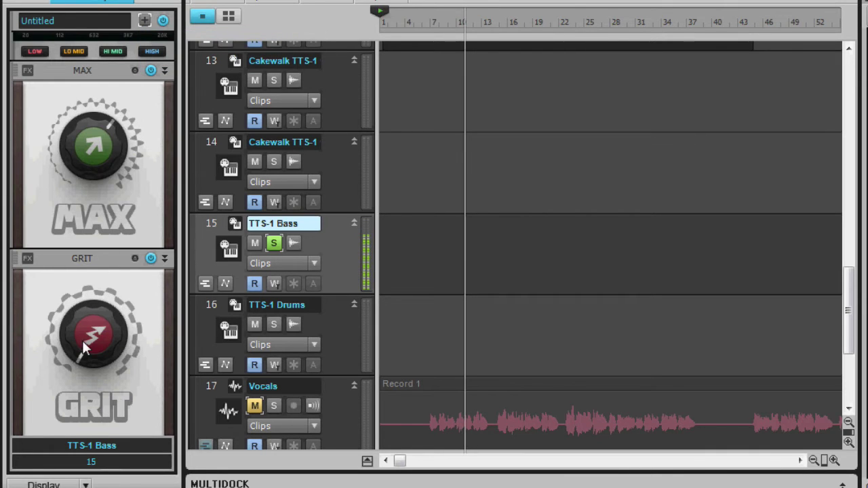
{"action": "left_click_drag", "start_coordinate": [77, 331], "coordinate": [94, 358]}
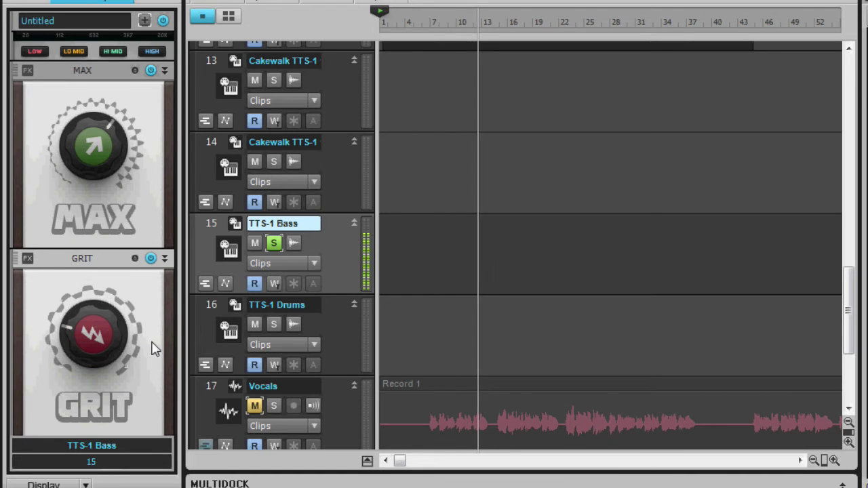
{"action": "left_click", "coordinate": [144, 20]}
{"action": "left_click", "coordinate": [175, 138]}
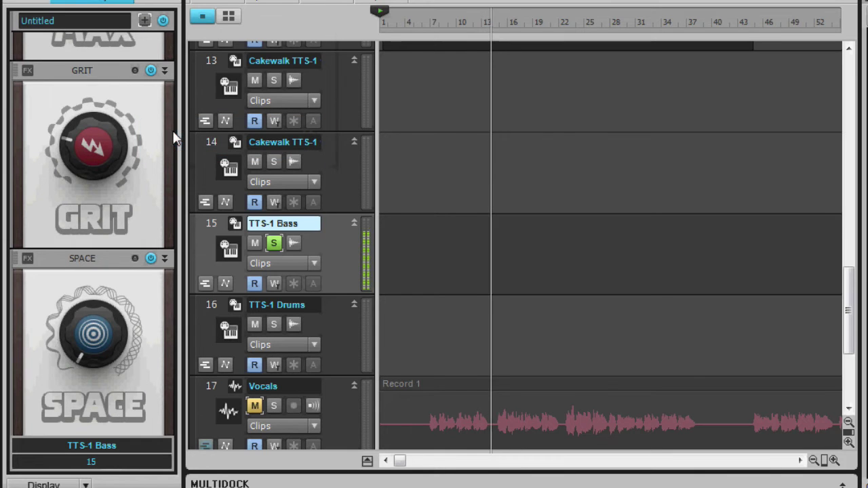
{"action": "left_click_drag", "start_coordinate": [65, 373], "coordinate": [90, 340]}
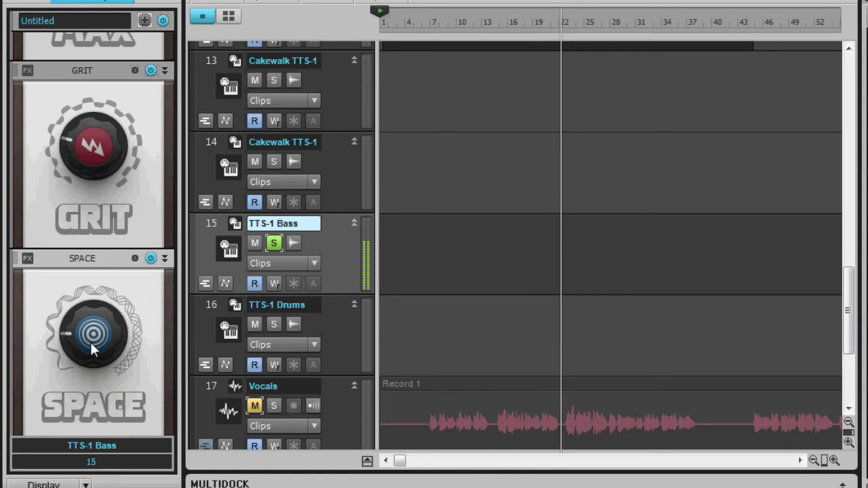
{"action": "key", "text": "space"}
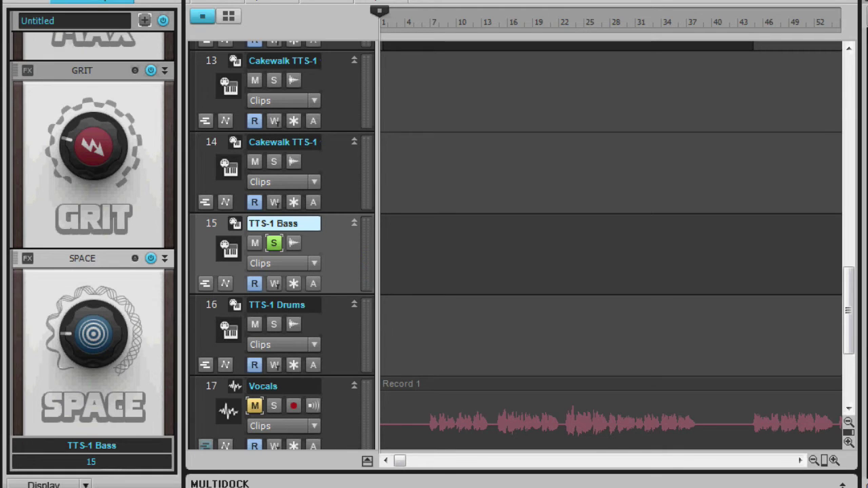
Unsolo the bass, then lower TTS-1 Bass to about -4.3 dB and TTS-1 Melody to -5.0 dB
{"action": "left_click", "coordinate": [273, 245]}
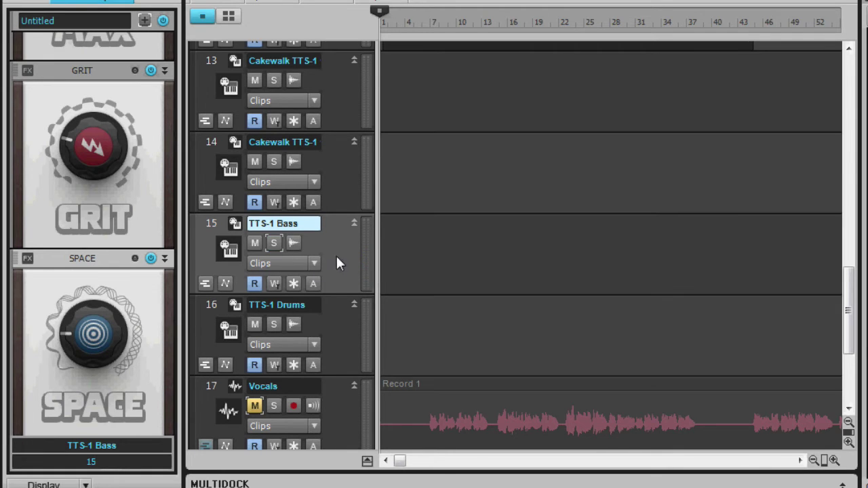
{"action": "left_click", "coordinate": [98, 4]}
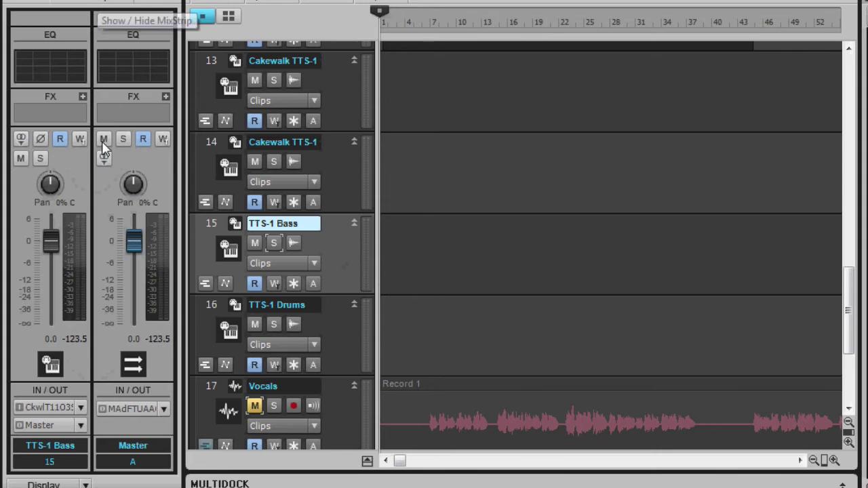
{"action": "mouse_move", "coordinate": [53, 235]}
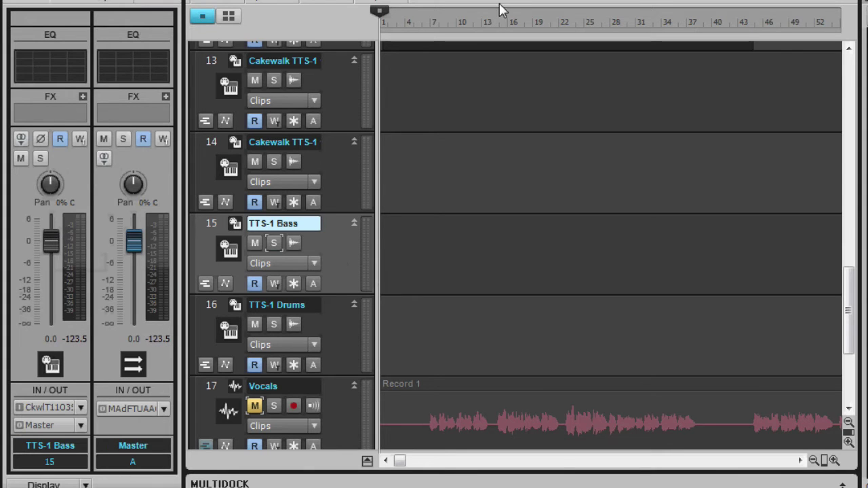
{"action": "key", "text": "space"}
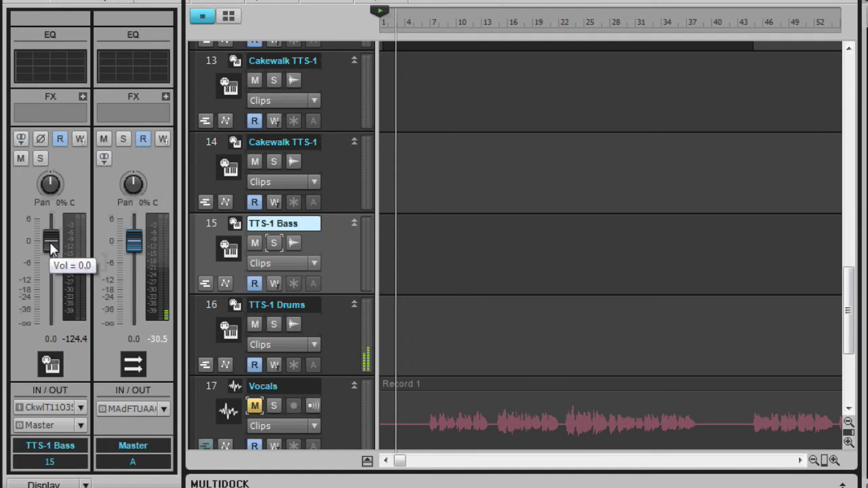
{"action": "left_click_drag", "start_coordinate": [51, 245], "coordinate": [51, 256]}
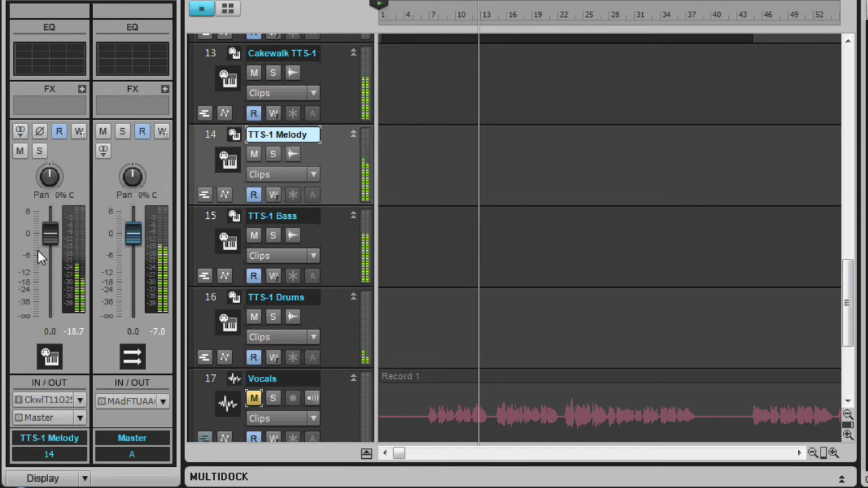
{"action": "mouse_move", "coordinate": [39, 251]}
{"action": "left_mouse_down"}
{"action": "mouse_move", "coordinate": [50, 238]}
{"action": "mouse_move", "coordinate": [49, 251]}
{"action": "left_mouse_up"}
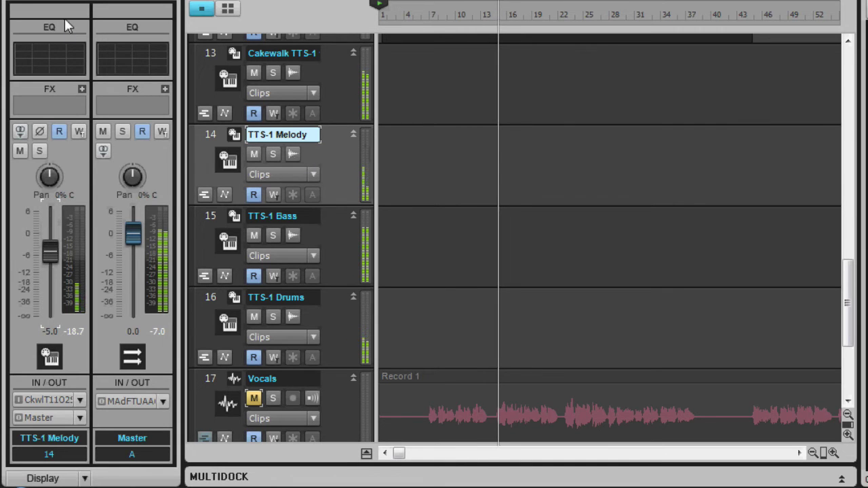
Add SPACE at about 29% to TTS-1 Melody, solo it and A/B the effects bypass
{"action": "left_click", "coordinate": [143, 13]}
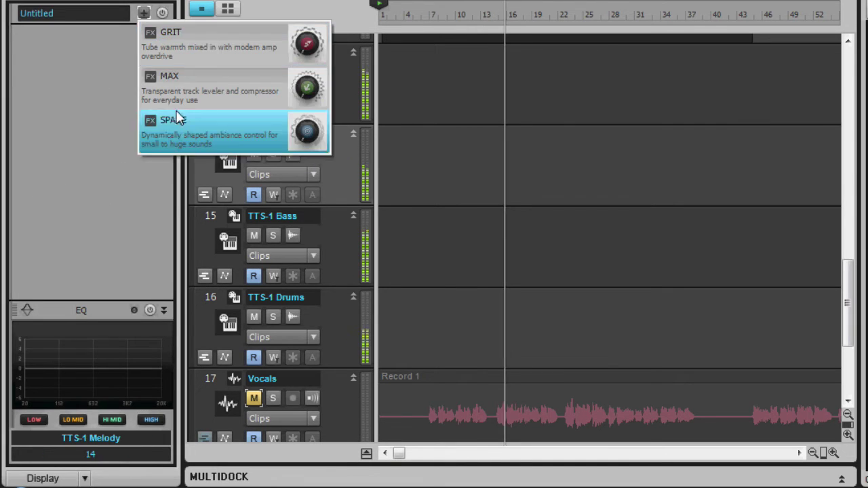
{"action": "left_click", "coordinate": [174, 125]}
{"action": "left_click_drag", "start_coordinate": [83, 345], "coordinate": [83, 314]}
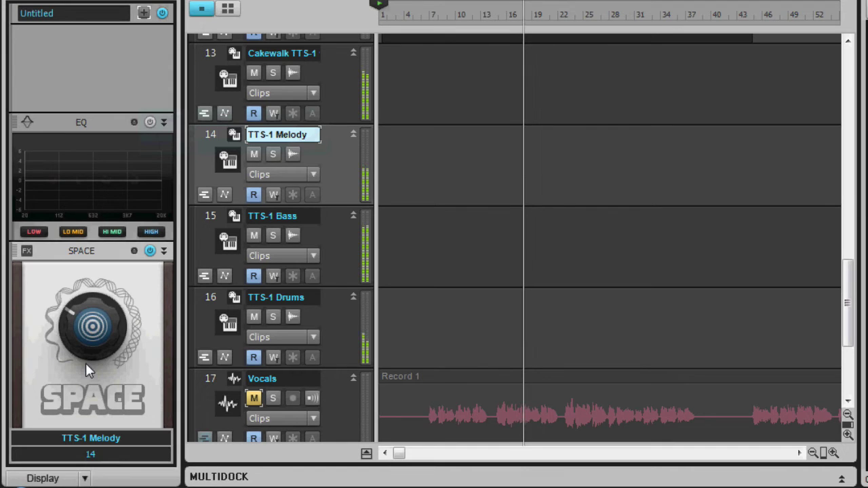
{"action": "left_click", "coordinate": [273, 155]}
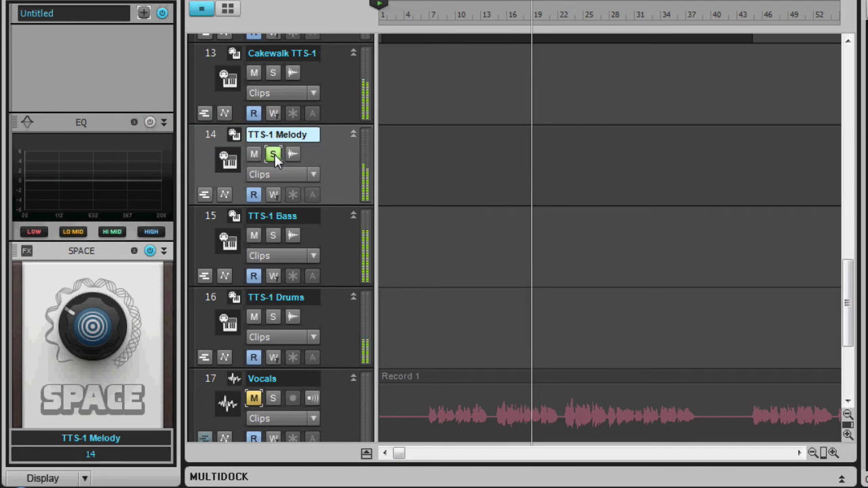
{"action": "left_click", "coordinate": [163, 14]}
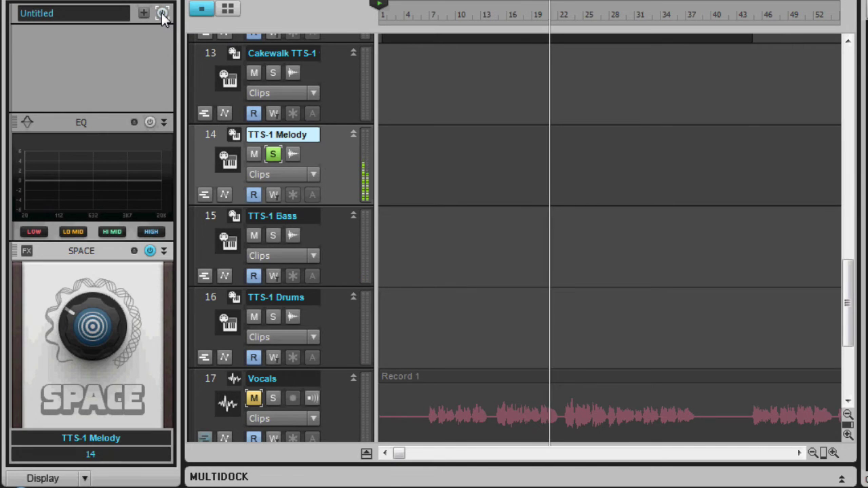
{"action": "left_click", "coordinate": [163, 14]}
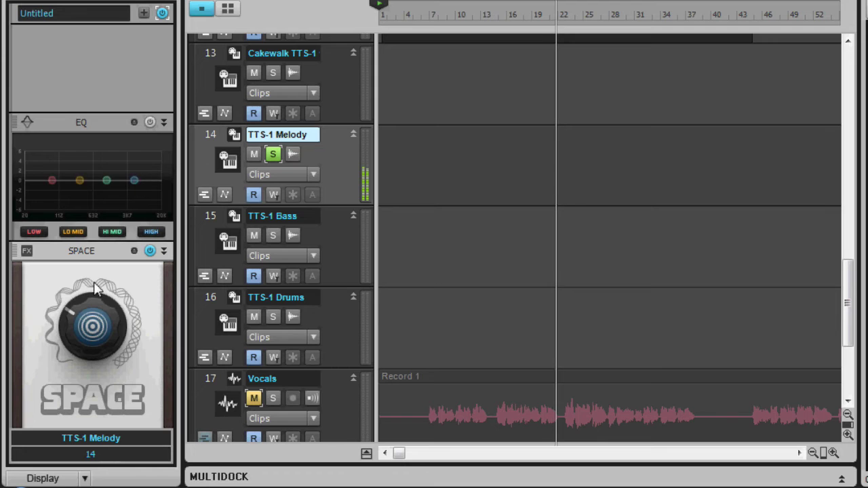
{"action": "mouse_move", "coordinate": [95, 335]}
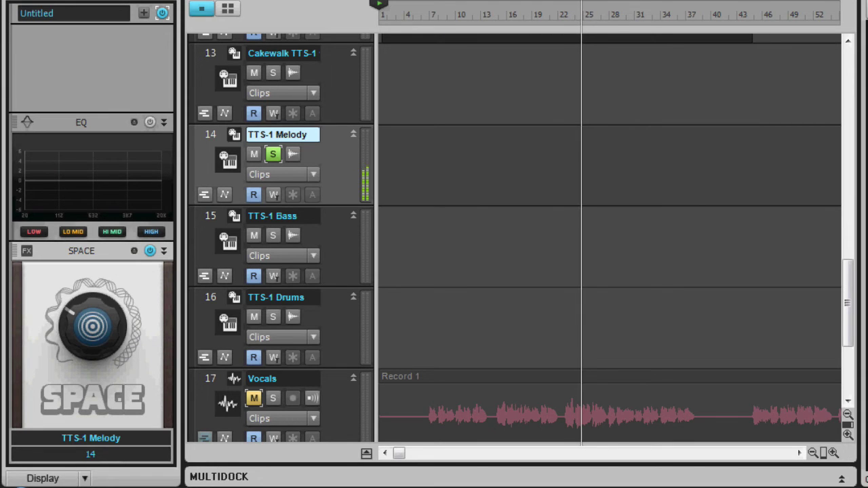
Add MAX compression to the TTS-1 Drums track, turn it up and audition it solo
{"action": "key", "text": "space"}
{"action": "left_click", "coordinate": [328, 336]}
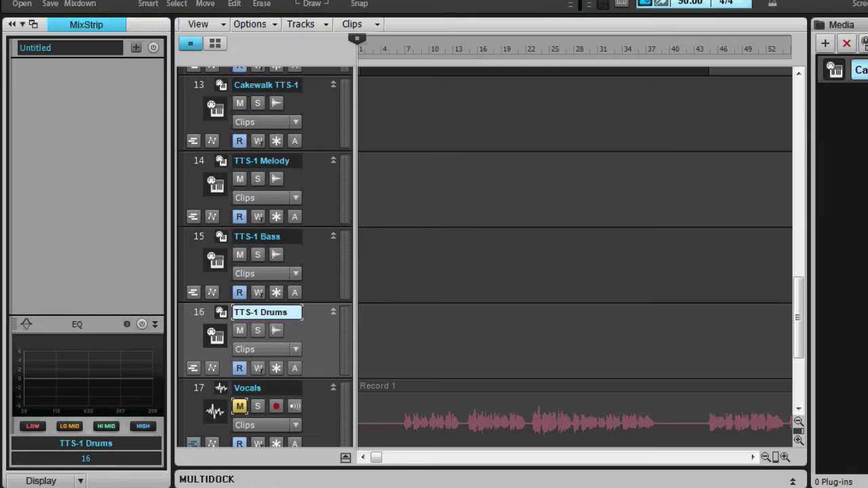
{"action": "key", "text": "space"}
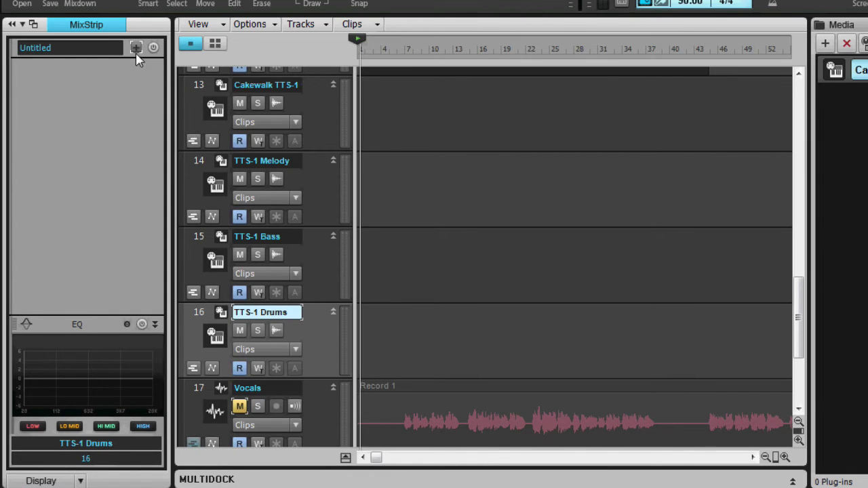
{"action": "left_click", "coordinate": [135, 47]}
{"action": "left_click", "coordinate": [140, 109]}
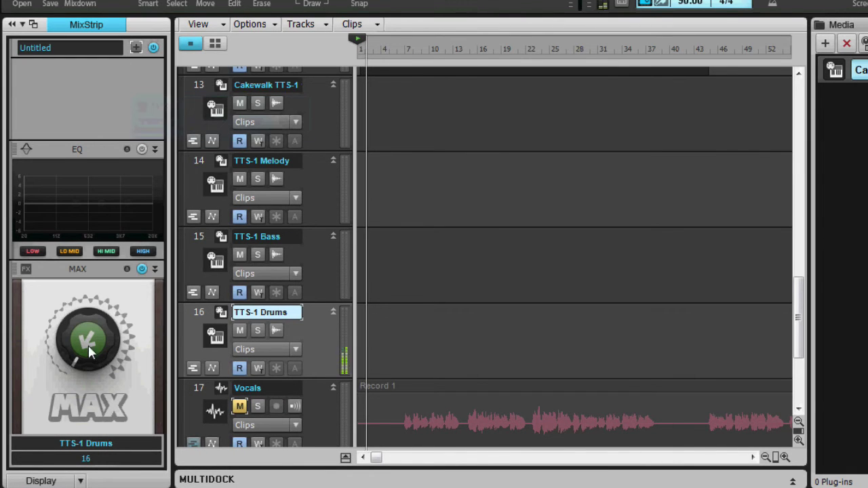
{"action": "left_click_drag", "start_coordinate": [78, 354], "coordinate": [78, 313]}
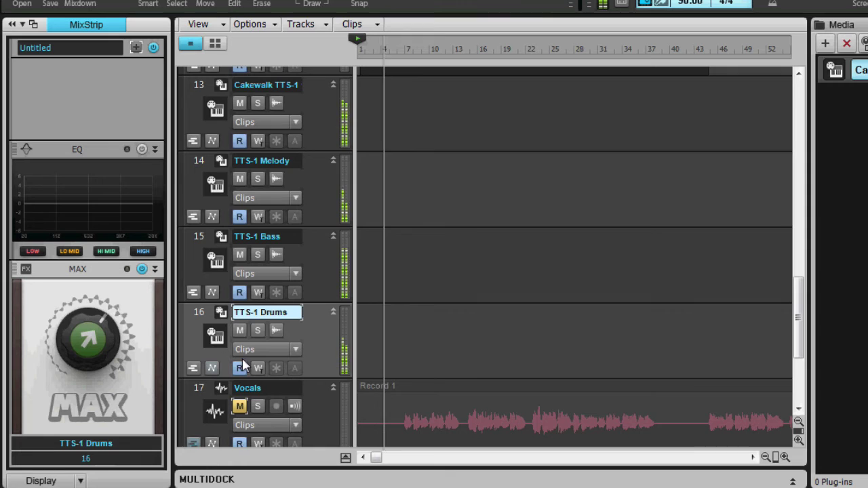
{"action": "left_click", "coordinate": [257, 330]}
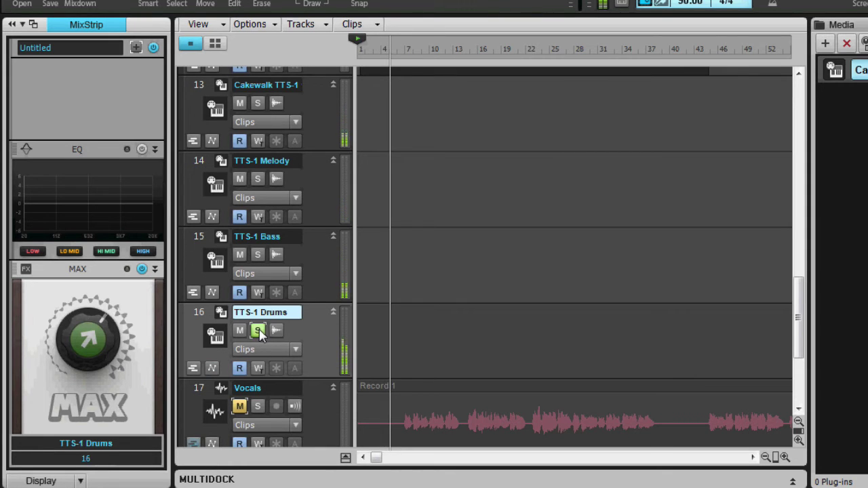
{"action": "left_click", "coordinate": [258, 330]}
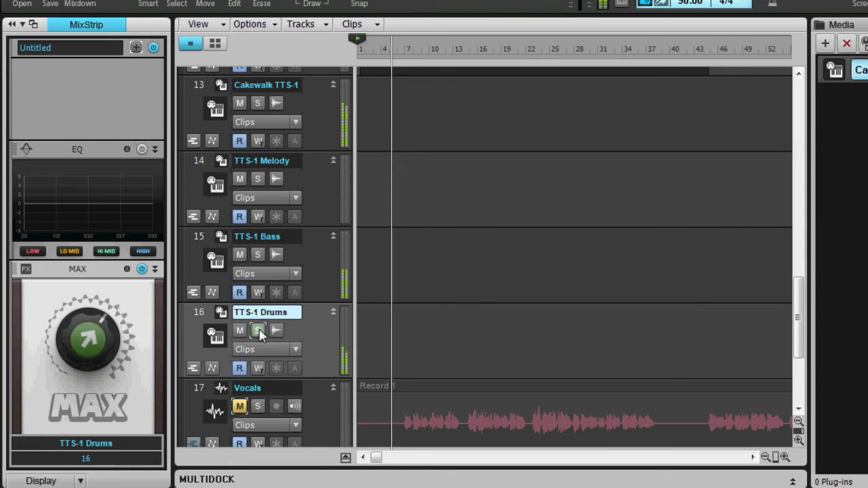
Add SPACE ambience to the drums at 20%
{"action": "left_click", "coordinate": [135, 48]}
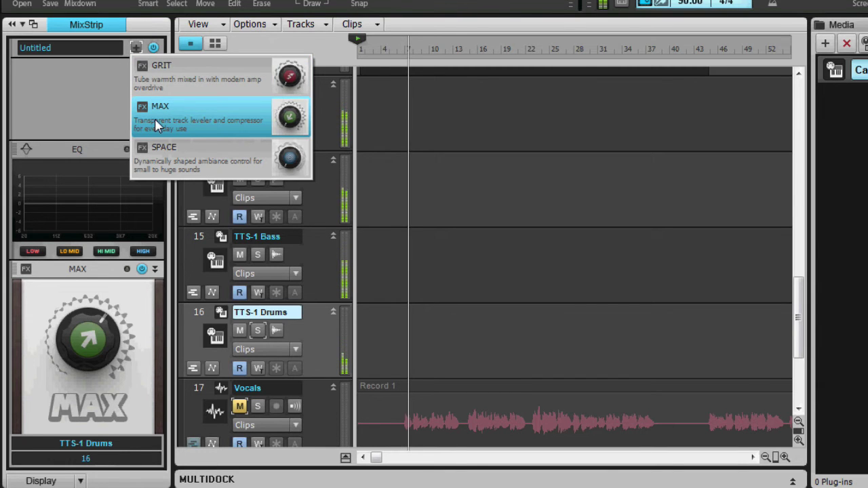
{"action": "left_click", "coordinate": [154, 159]}
{"action": "left_click_drag", "start_coordinate": [84, 362], "coordinate": [83, 341]}
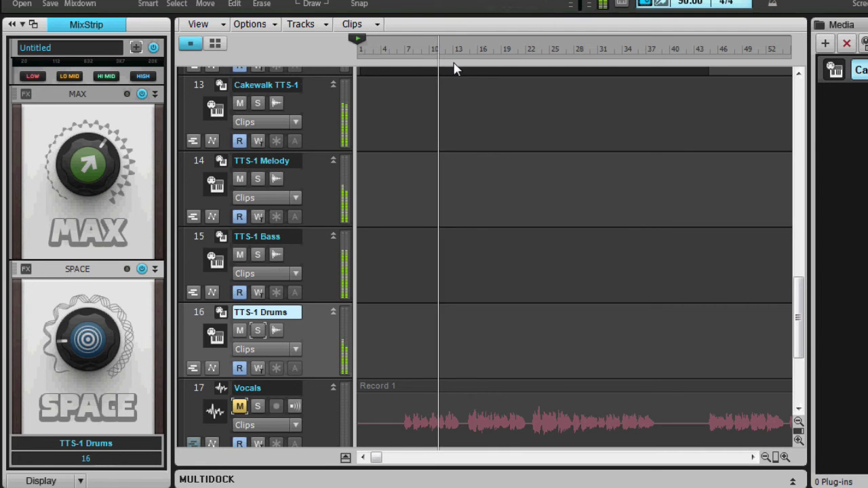
Add SPACE ambience at about 28% to the TTS-1 Arrangement track 13
{"action": "left_click", "coordinate": [315, 191]}
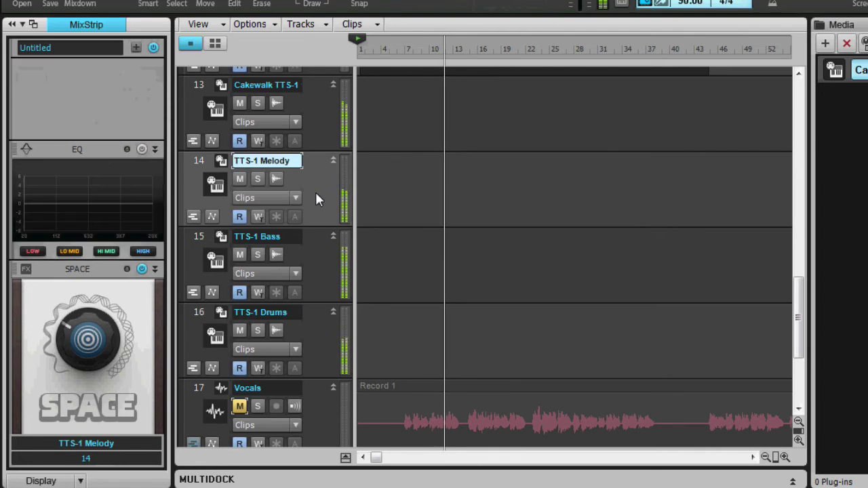
{"action": "left_click", "coordinate": [94, 26]}
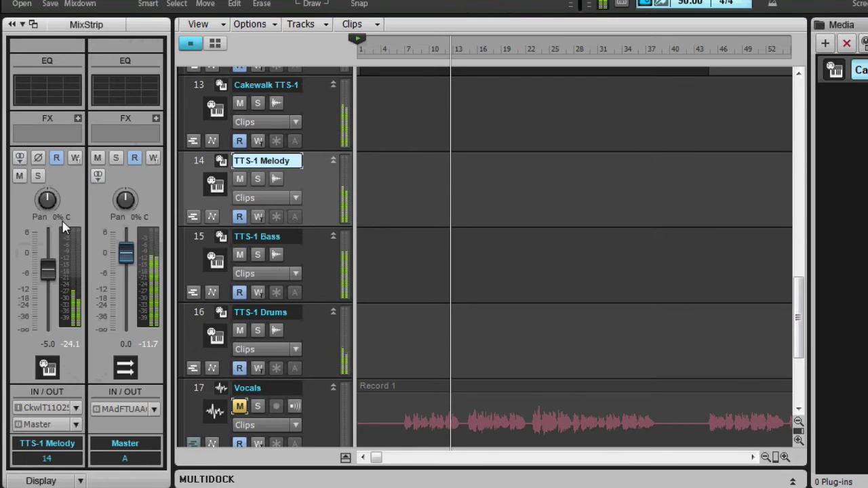
{"action": "left_click", "coordinate": [289, 94]}
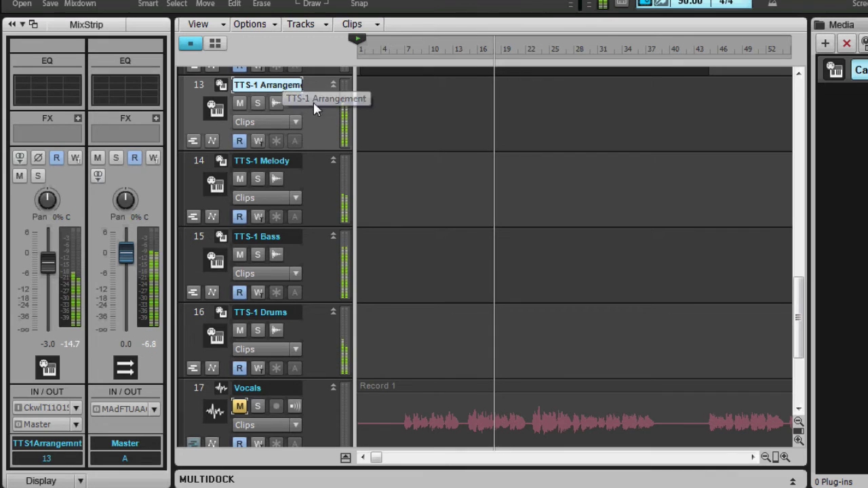
{"action": "left_click", "coordinate": [79, 24]}
{"action": "left_click", "coordinate": [135, 47]}
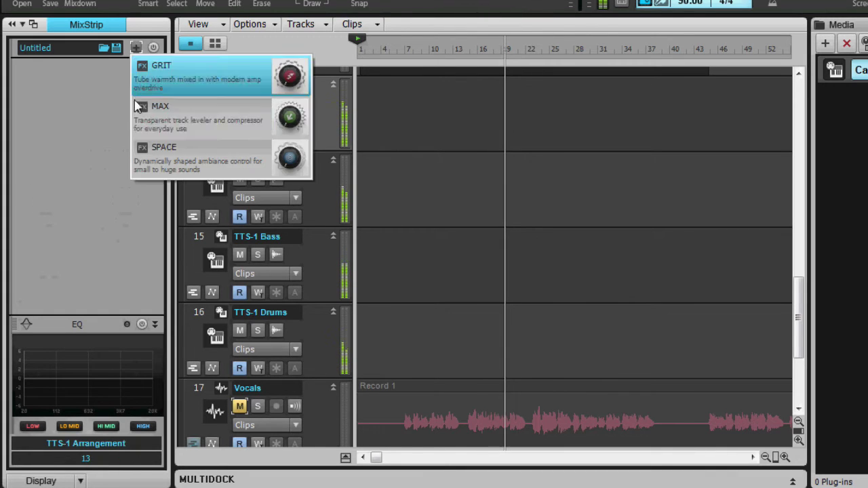
{"action": "left_click", "coordinate": [153, 150]}
{"action": "left_click_drag", "start_coordinate": [77, 369], "coordinate": [77, 355]}
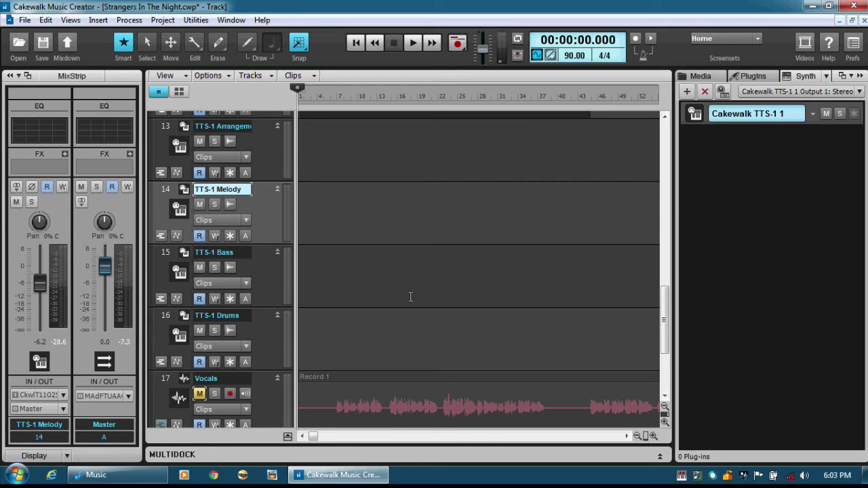
Add the MAX leveler to the Vocals track and raise it to about 46% during playback
{"action": "left_click_drag", "start_coordinate": [666, 332], "coordinate": [667, 358]}
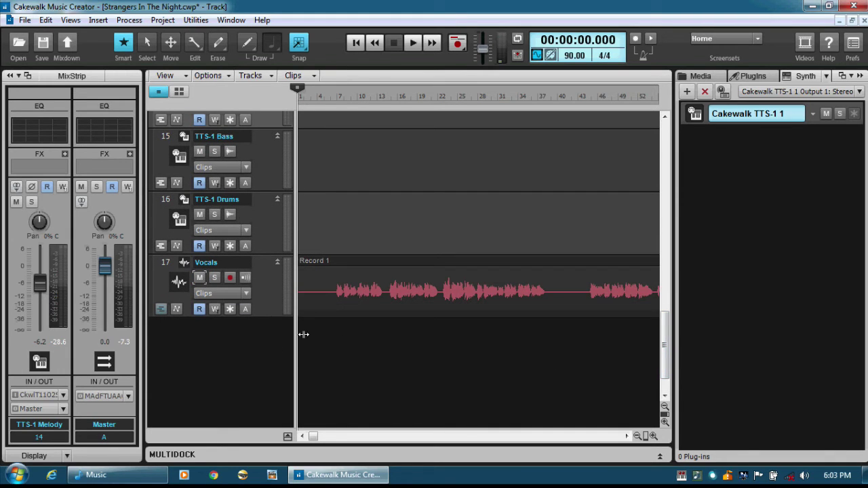
{"action": "left_click", "coordinate": [264, 303]}
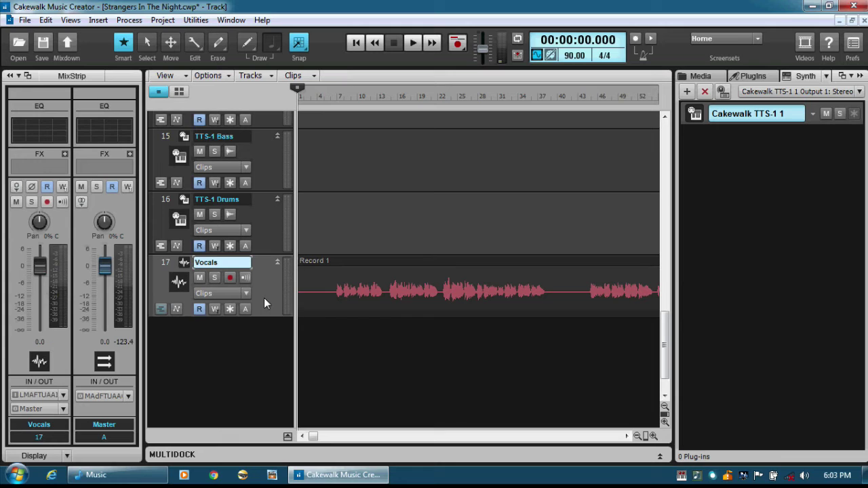
{"action": "left_click", "coordinate": [72, 76]}
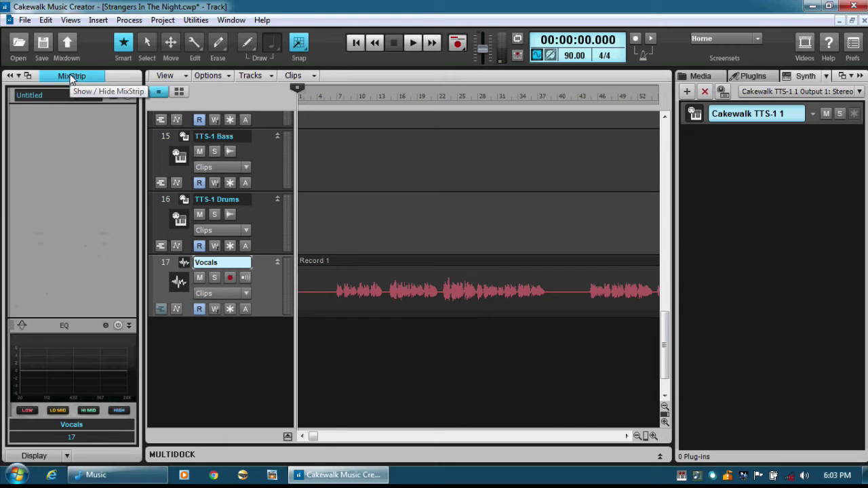
{"action": "left_click", "coordinate": [108, 96]}
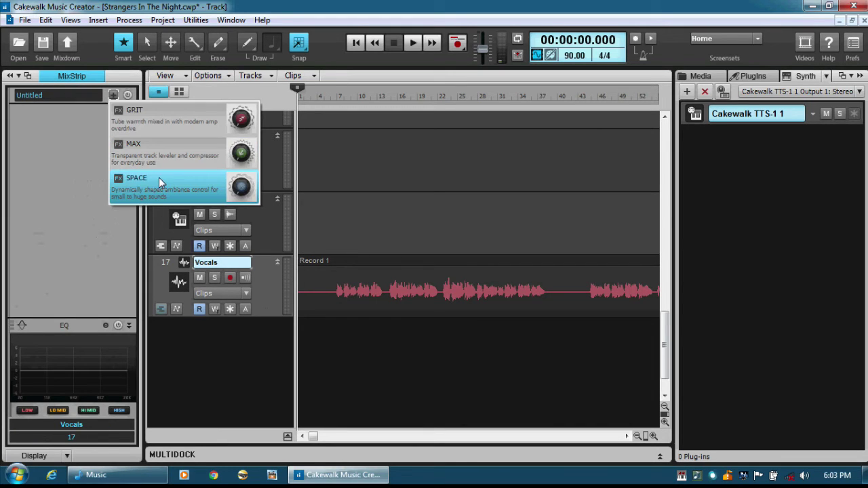
{"action": "left_click", "coordinate": [154, 170]}
{"action": "mouse_move", "coordinate": [67, 332]}
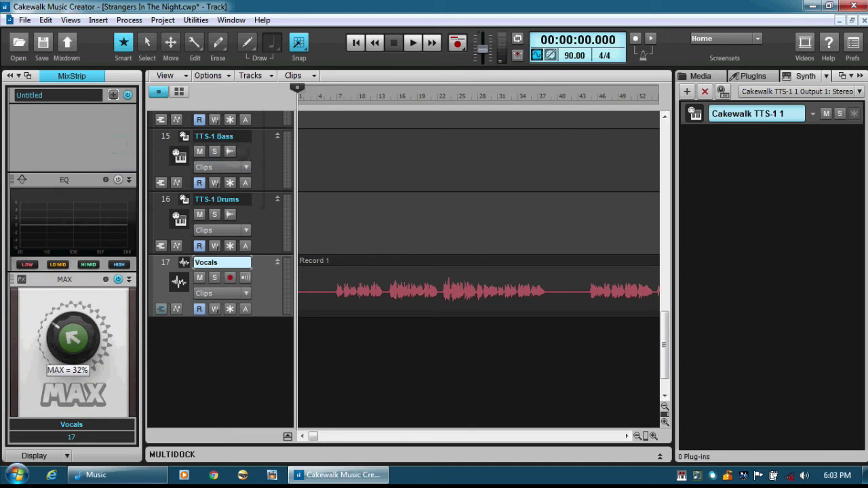
{"action": "left_click", "coordinate": [414, 43]}
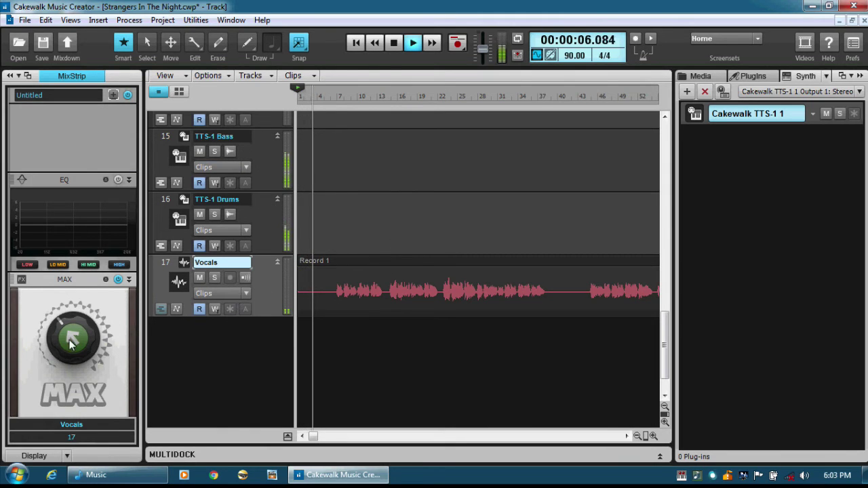
{"action": "mouse_move", "coordinate": [68, 343]}
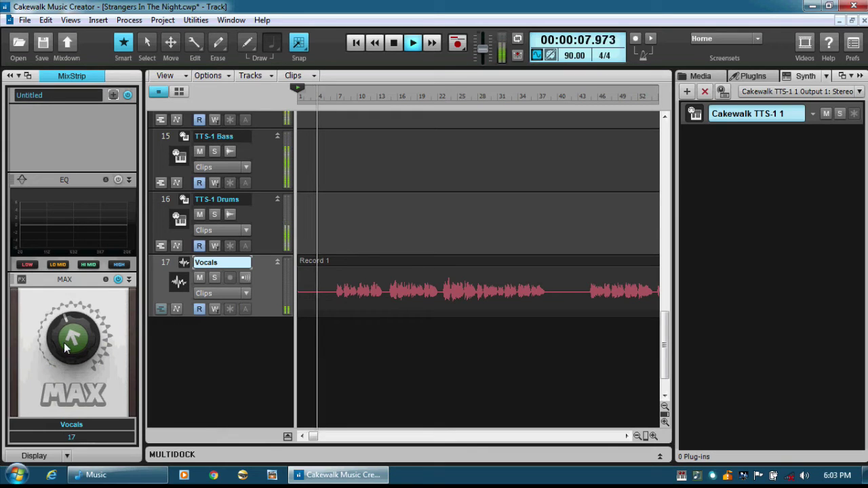
{"action": "left_click_drag", "start_coordinate": [66, 348], "coordinate": [66, 339]}
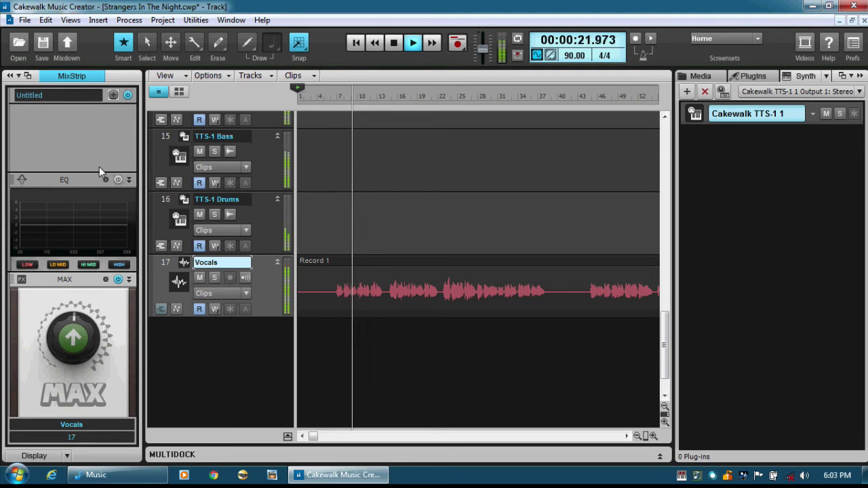
{"action": "left_click", "coordinate": [71, 78]}
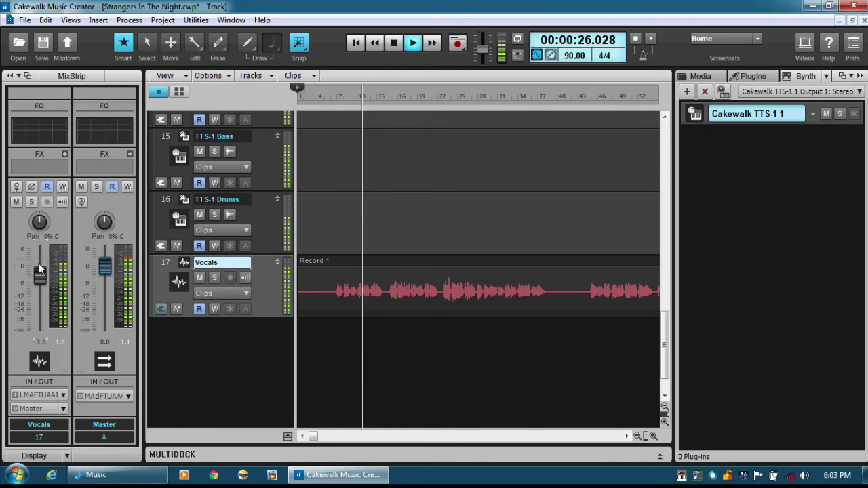
Add SPACE at about 34% below MAX on the Vocals track, then solo the vocals
{"action": "left_click", "coordinate": [85, 75]}
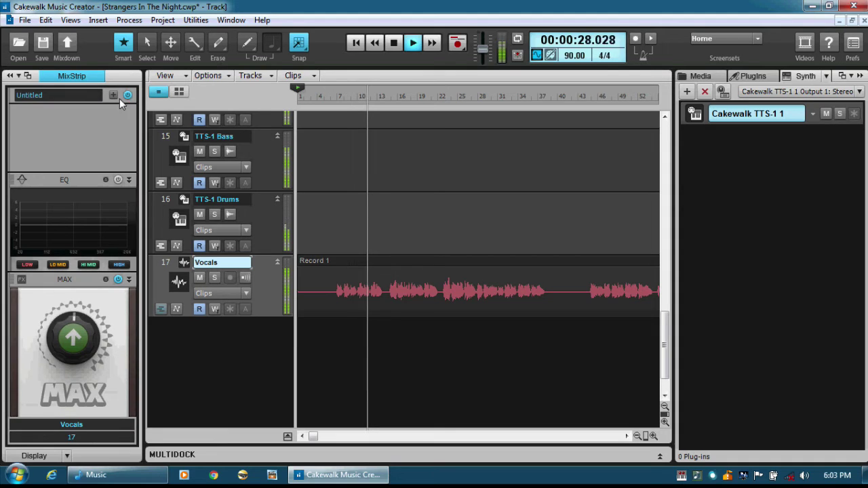
{"action": "left_click", "coordinate": [114, 95]}
{"action": "left_click", "coordinate": [132, 185]}
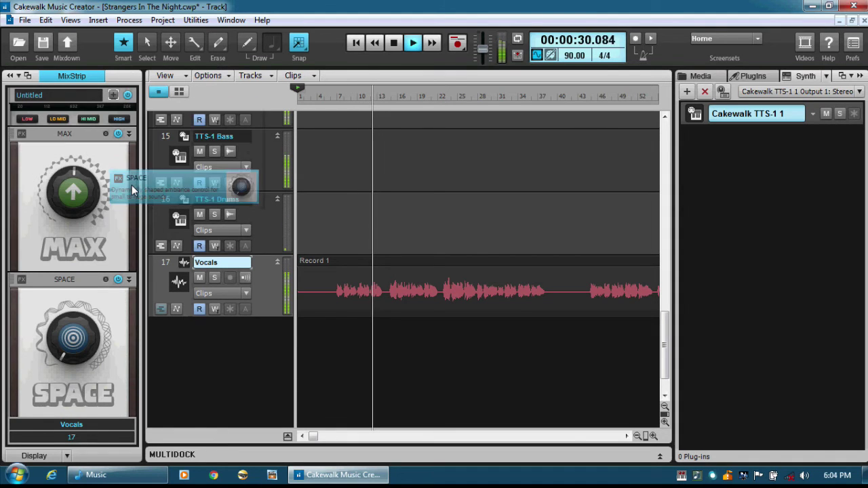
{"action": "mouse_move", "coordinate": [64, 349]}
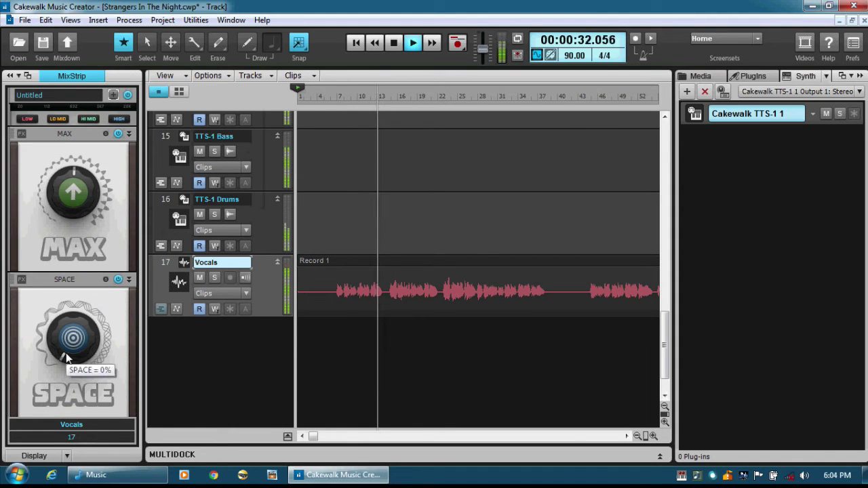
{"action": "mouse_move", "coordinate": [66, 358]}
{"action": "left_mouse_down"}
{"action": "mouse_move", "coordinate": [65, 332]}
{"action": "mouse_move", "coordinate": [67, 360]}
{"action": "left_mouse_up"}
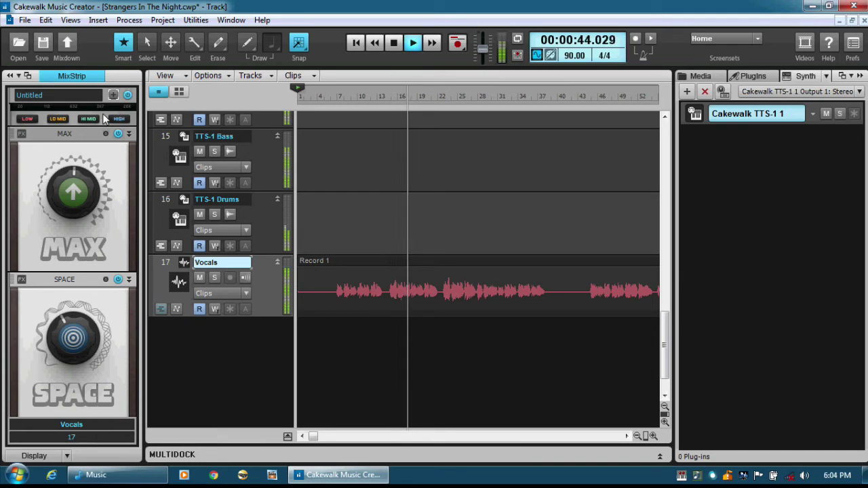
{"action": "left_click", "coordinate": [214, 278]}
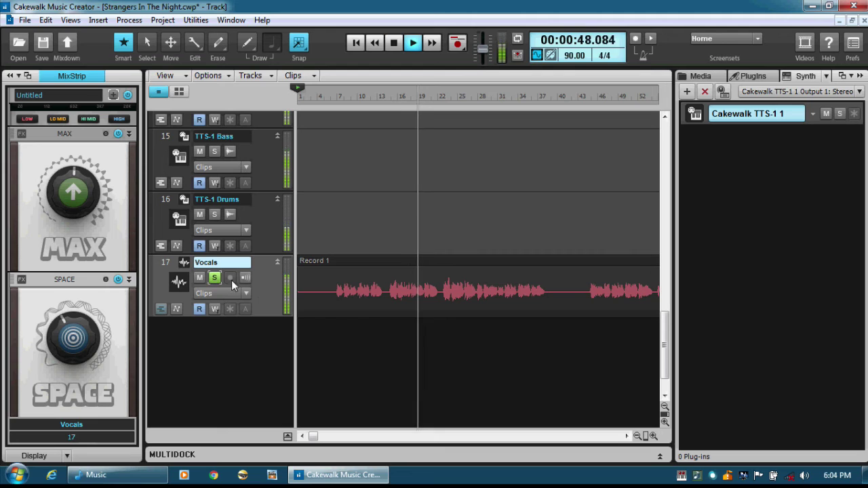
Stop playback and restart the song from bar 7
{"action": "left_click", "coordinate": [73, 76]}
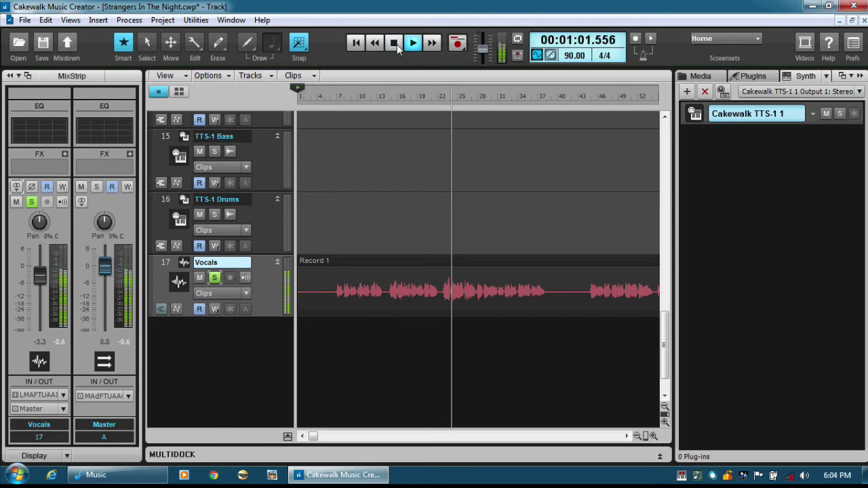
{"action": "left_click", "coordinate": [395, 43]}
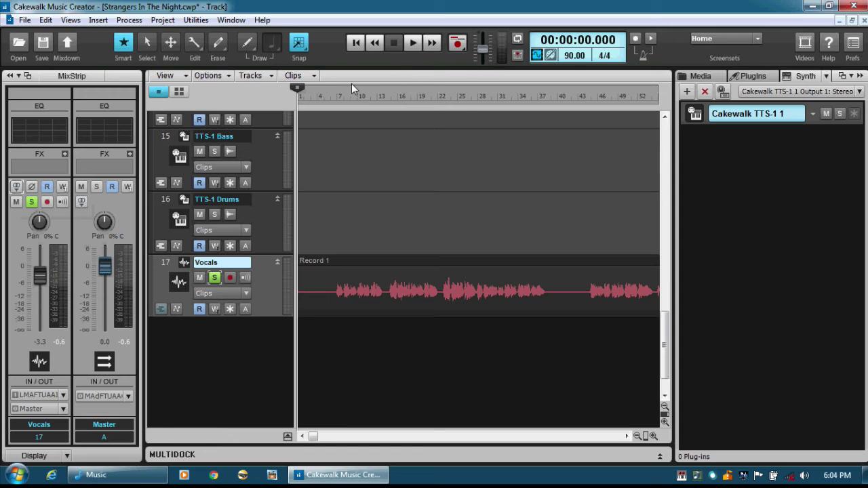
{"action": "left_click", "coordinate": [346, 267]}
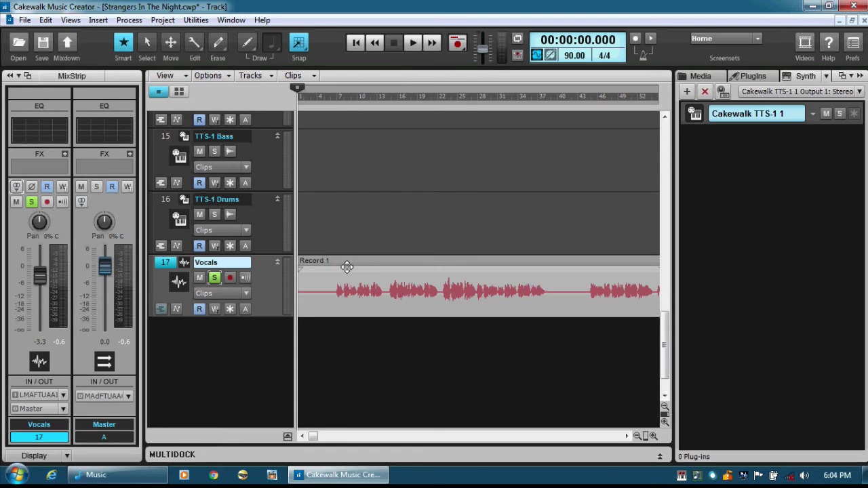
{"action": "left_click_drag", "start_coordinate": [298, 90], "coordinate": [337, 93]}
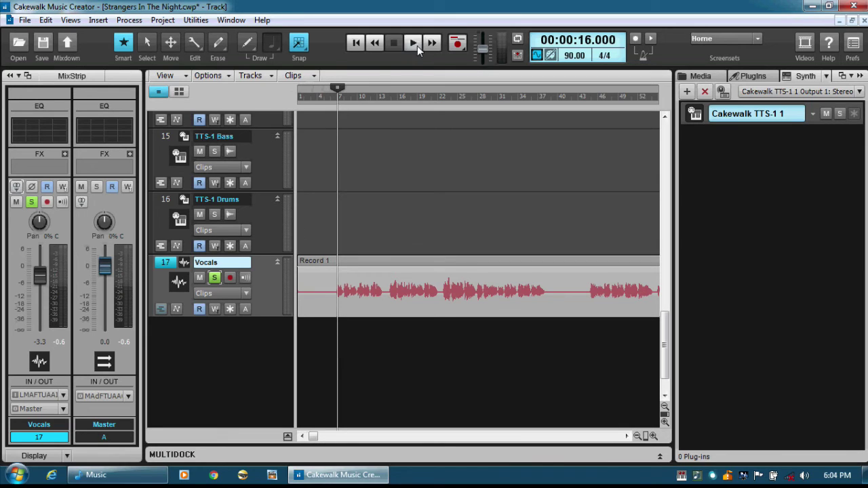
{"action": "left_click", "coordinate": [415, 43]}
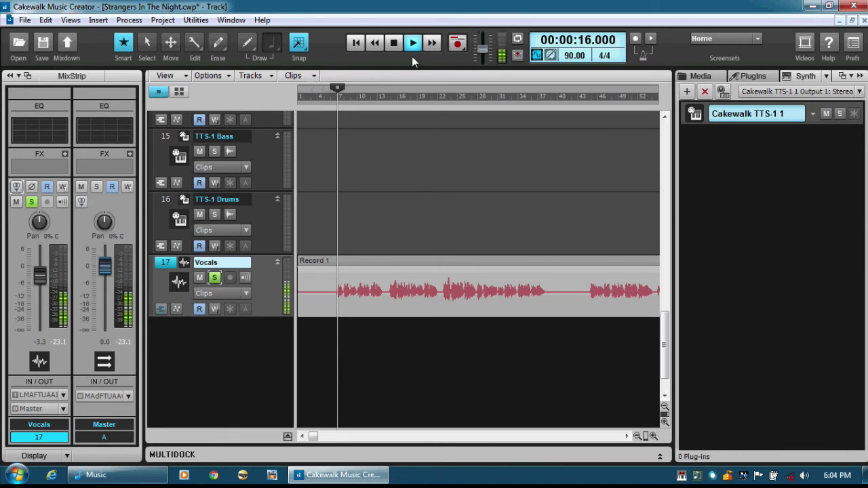
Compare Vocals mono and stereo, unsolo it and lower its fader to about -6.2 dB
{"action": "left_click", "coordinate": [17, 189]}
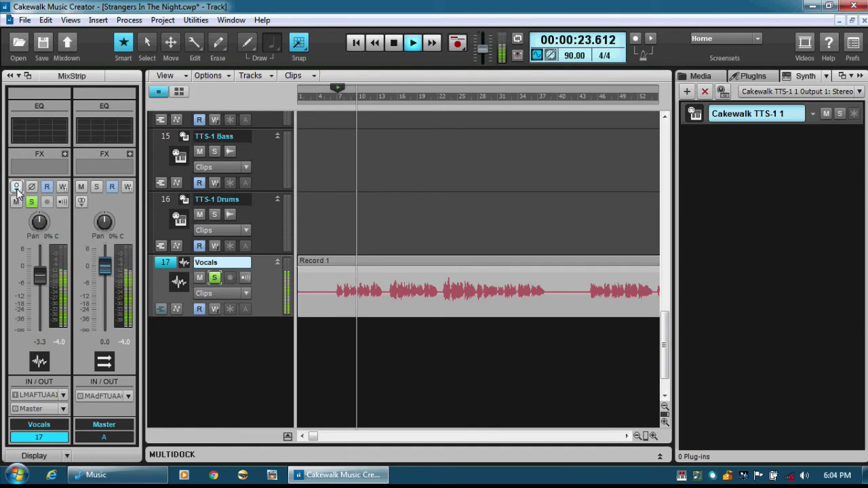
{"action": "left_click", "coordinate": [17, 190]}
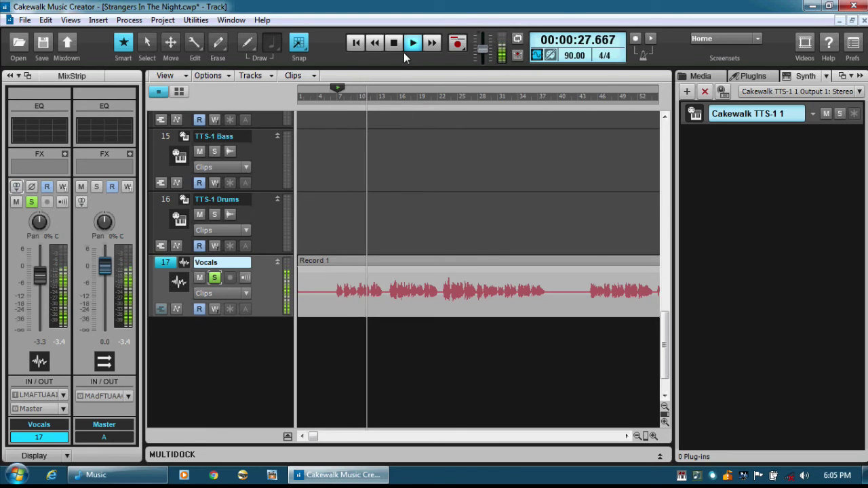
{"action": "left_click", "coordinate": [214, 278]}
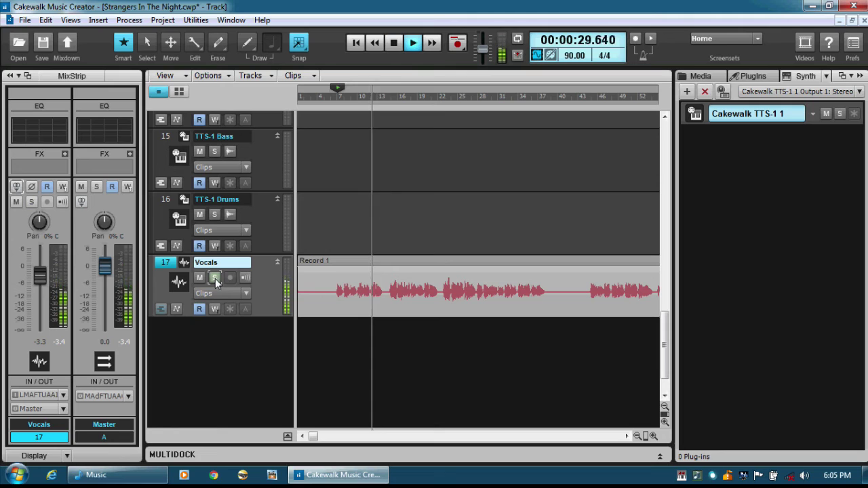
{"action": "left_click", "coordinate": [215, 278]}
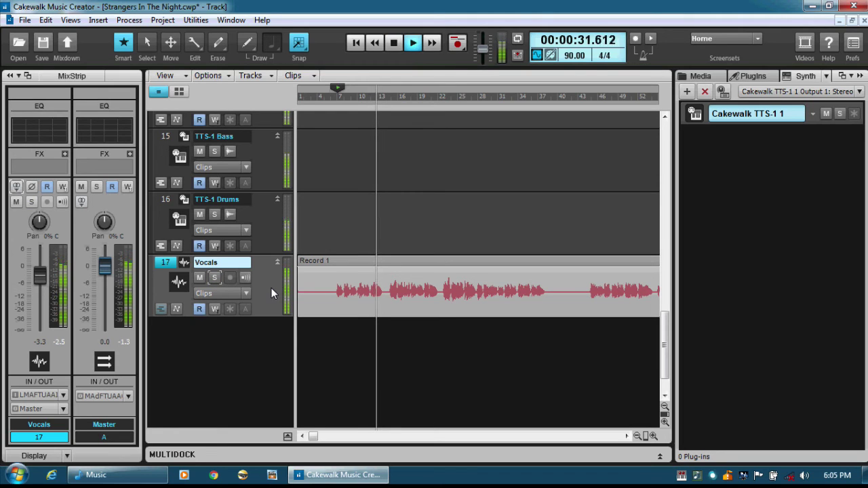
{"action": "left_click_drag", "start_coordinate": [39, 275], "coordinate": [40, 283]}
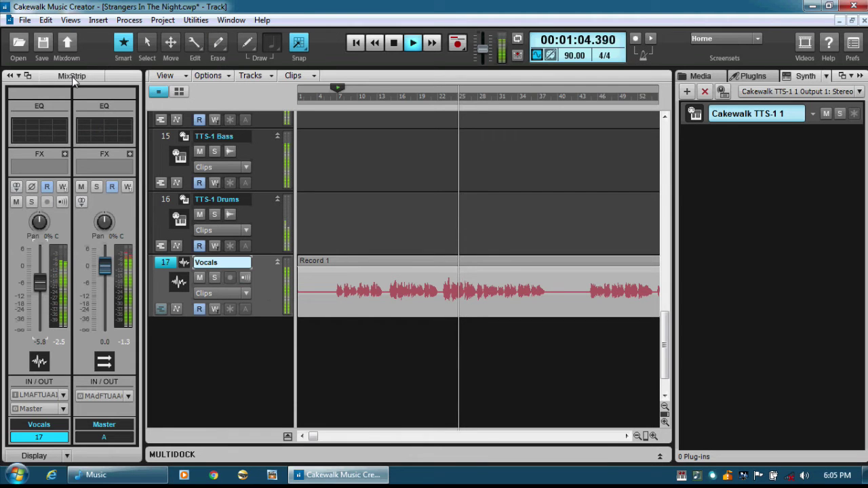
Cut the Vocals low end with the EQ LOW band and nudge its MAX amount up
{"action": "left_click", "coordinate": [72, 77]}
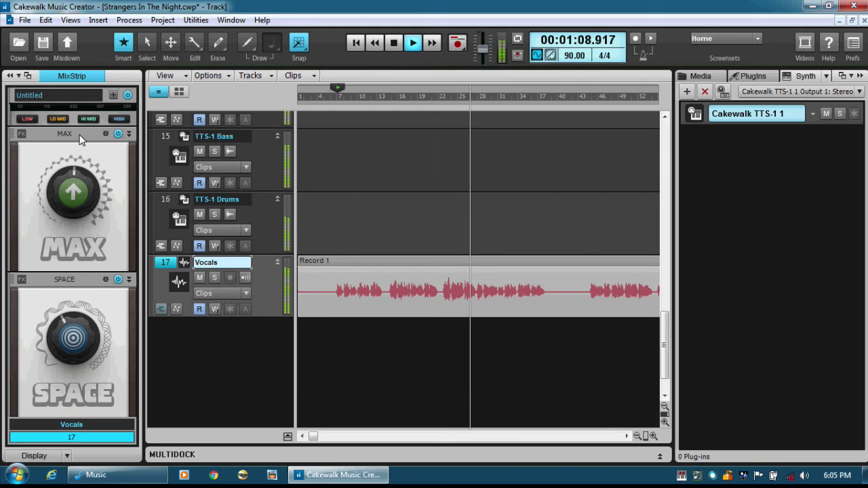
{"action": "mouse_move", "coordinate": [79, 136]}
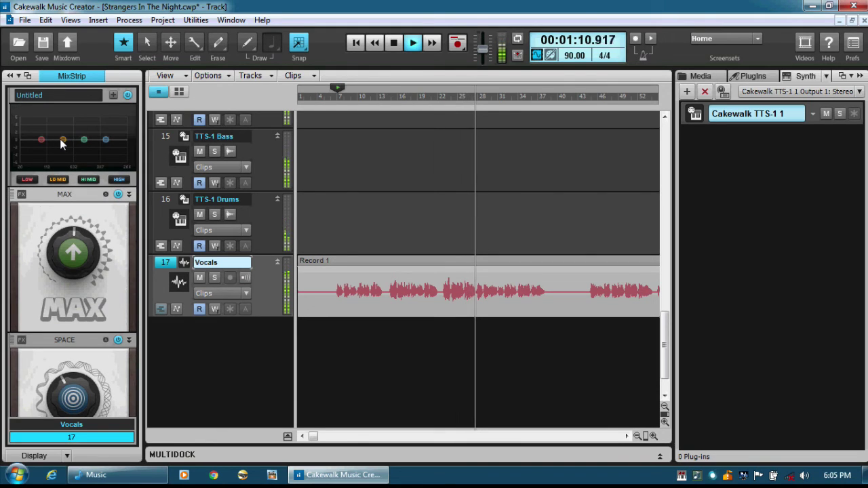
{"action": "mouse_move", "coordinate": [42, 140]}
{"action": "left_mouse_down"}
{"action": "mouse_move", "coordinate": [41, 157]}
{"action": "mouse_move", "coordinate": [90, 134]}
{"action": "left_mouse_up"}
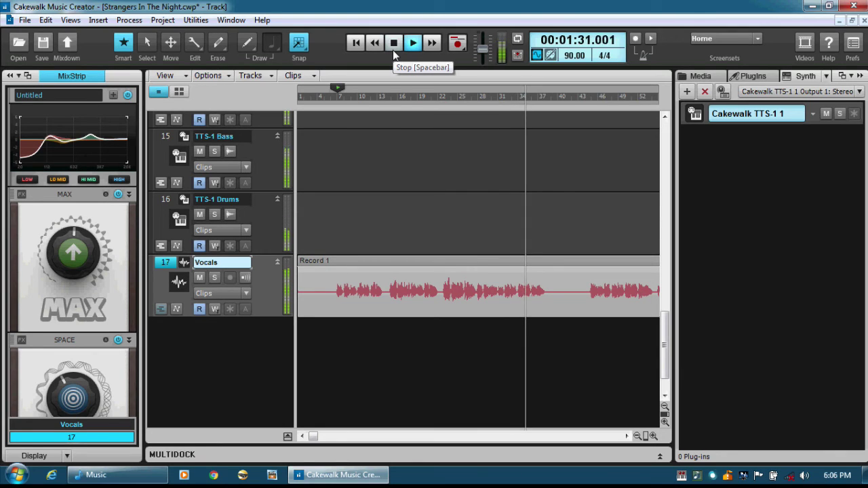
{"action": "mouse_move", "coordinate": [59, 398]}
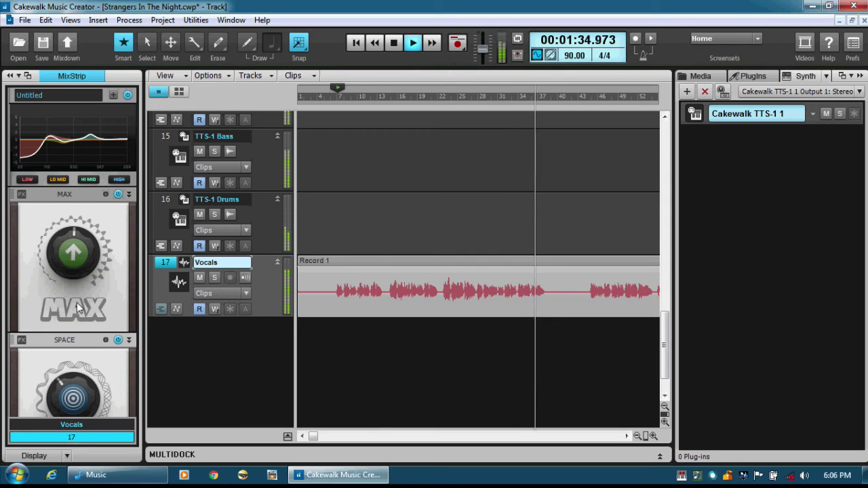
{"action": "left_click_drag", "start_coordinate": [72, 262], "coordinate": [71, 260]}
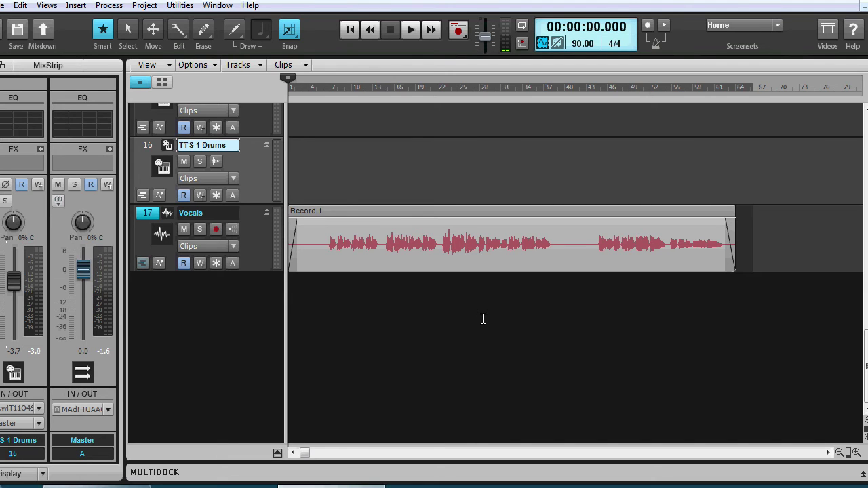
Scroll the track view up and down around the Record 1 vocal clip
{"action": "scroll", "coordinate": [482, 318], "scroll_direction": "up", "scroll_amount": 10}
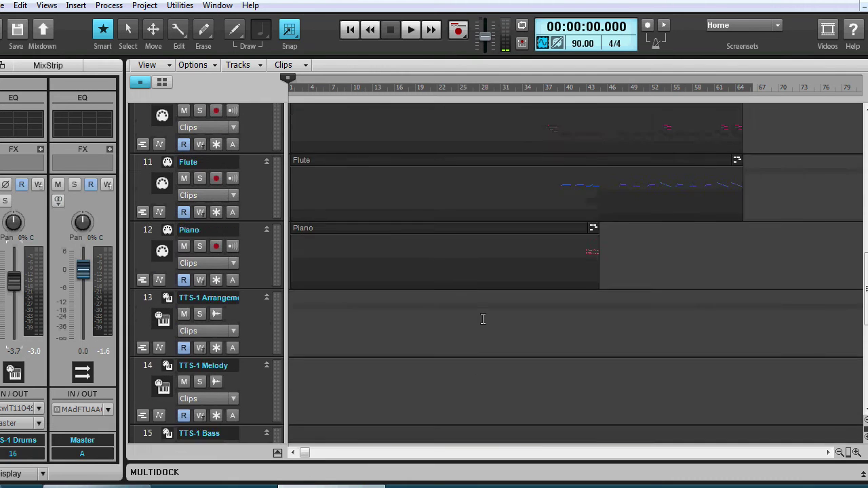
{"action": "scroll", "coordinate": [482, 319], "scroll_direction": "up", "scroll_amount": 1}
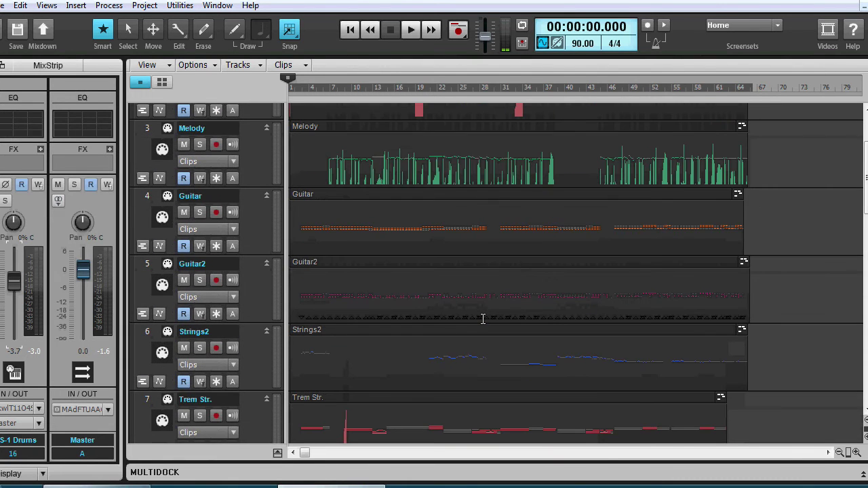
{"action": "scroll", "coordinate": [483, 319], "scroll_direction": "down", "scroll_amount": 14}
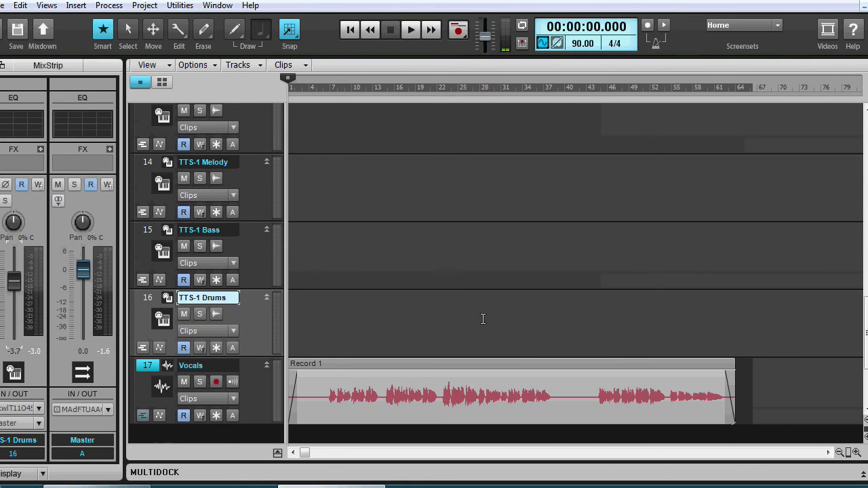
{"action": "scroll", "coordinate": [483, 319], "scroll_direction": "down", "scroll_amount": 3}
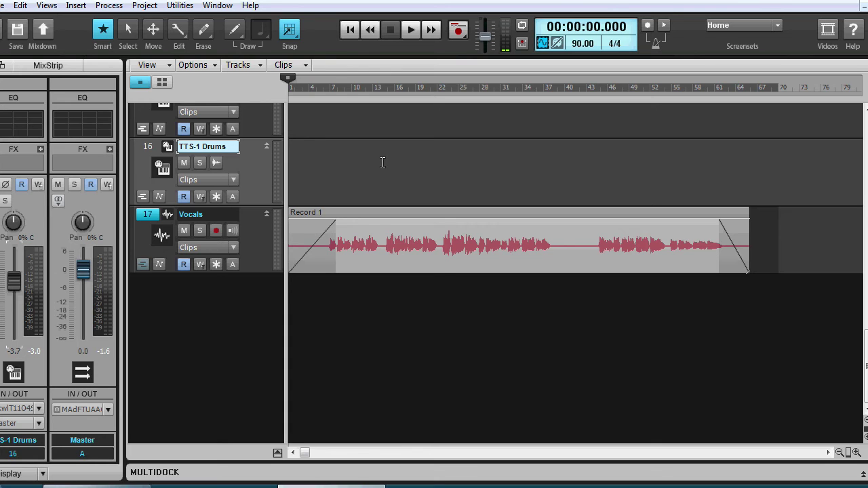
{"action": "scroll", "coordinate": [390, 178], "scroll_direction": "up", "scroll_amount": 3}
{"action": "scroll", "coordinate": [390, 178], "scroll_direction": "down", "scroll_amount": 1}
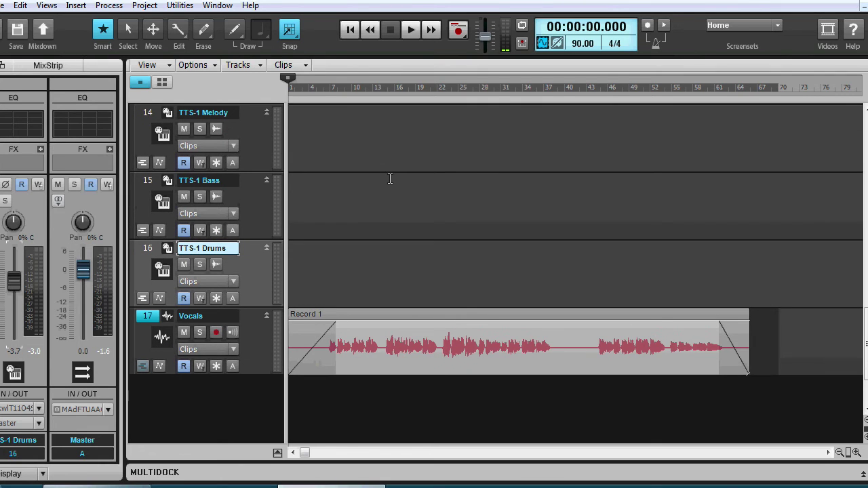
Save the project and pick the Music library as the audio export destination
{"action": "left_click", "coordinate": [17, 31]}
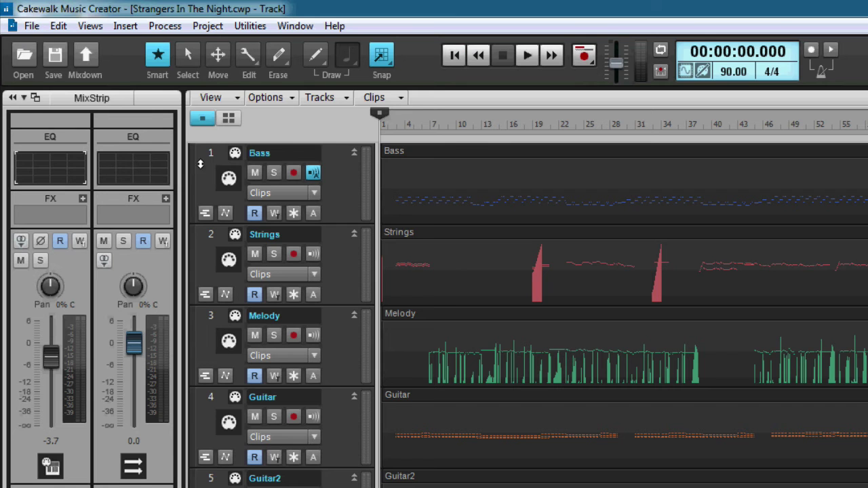
{"action": "left_click", "coordinate": [31, 26]}
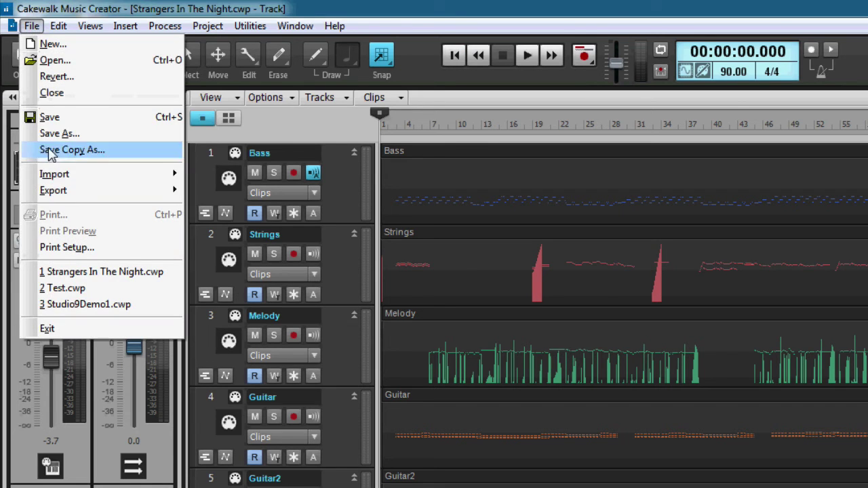
{"action": "mouse_move", "coordinate": [111, 195]}
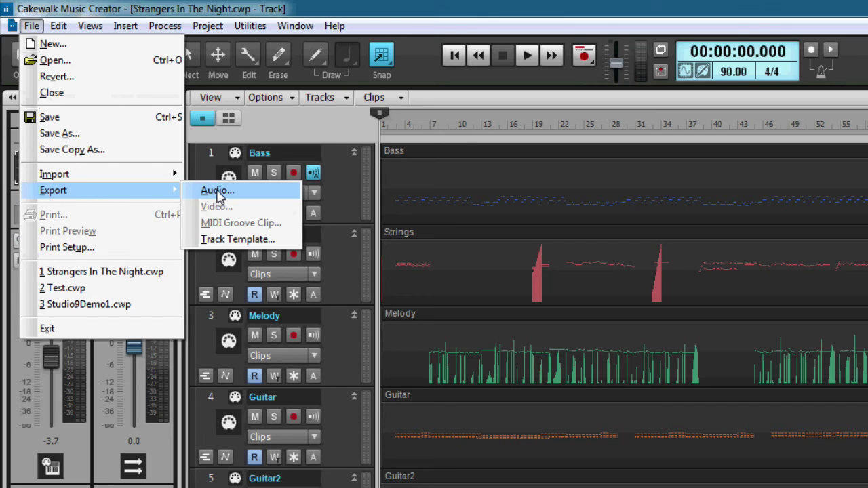
{"action": "left_click", "coordinate": [217, 192]}
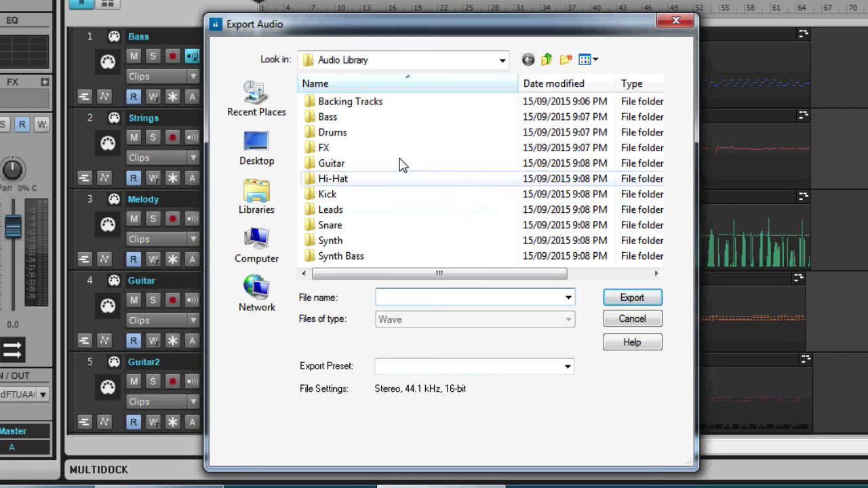
{"action": "left_click", "coordinate": [261, 200]}
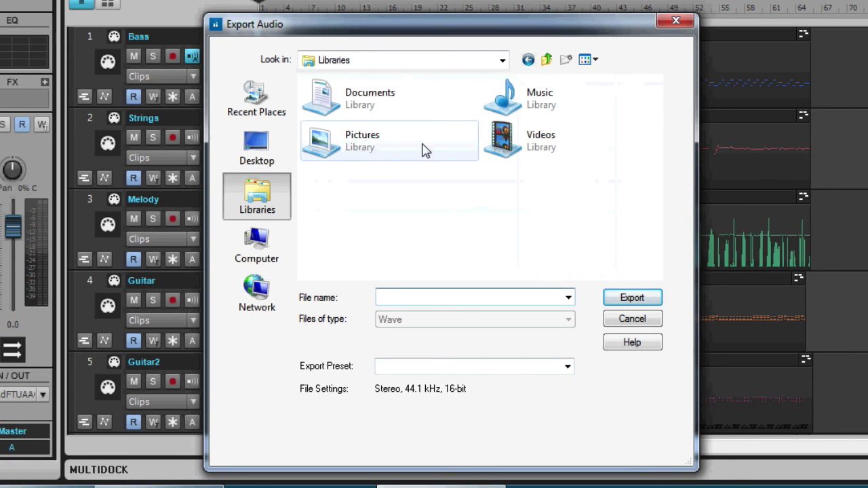
{"action": "double_click", "coordinate": [517, 107]}
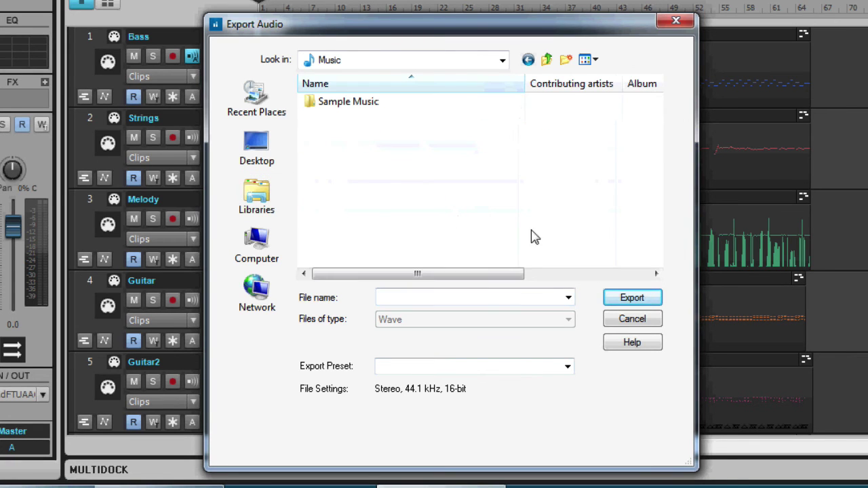
Export the whole mix as a CD Quality wave file named Take 1
{"action": "left_click", "coordinate": [568, 298]}
{"action": "left_click", "coordinate": [553, 303]}
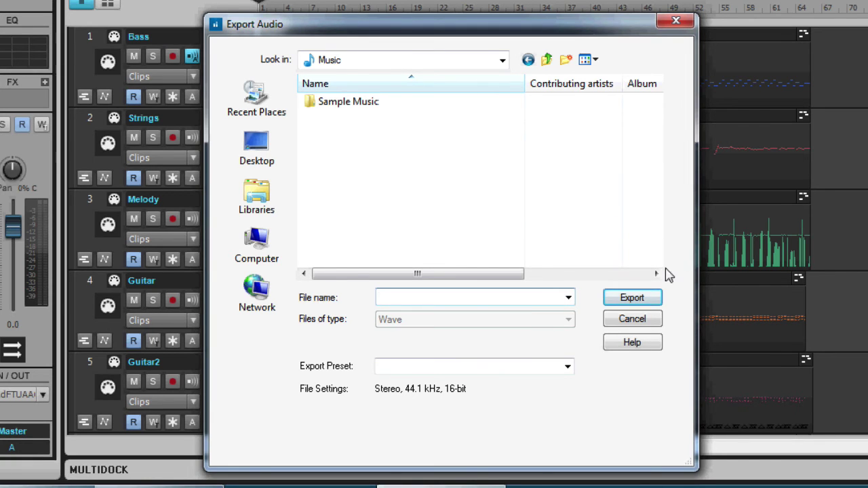
{"action": "left_click", "coordinate": [567, 366]}
{"action": "left_click", "coordinate": [461, 382]}
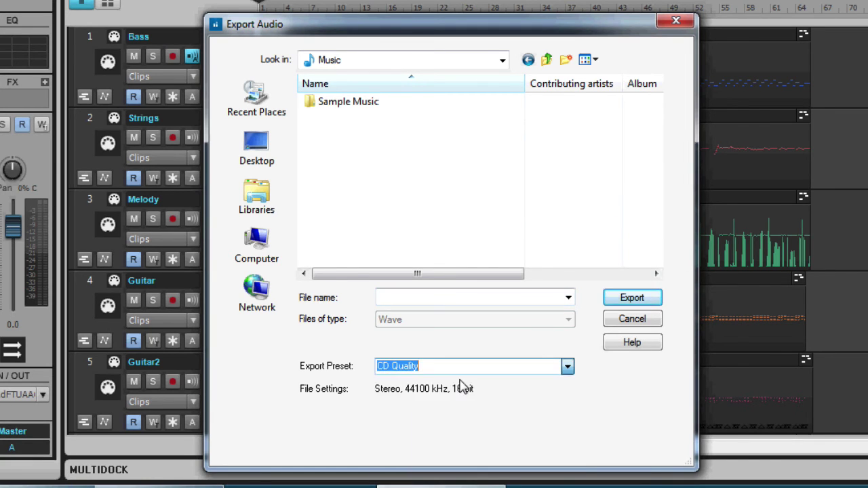
{"action": "left_click", "coordinate": [432, 305]}
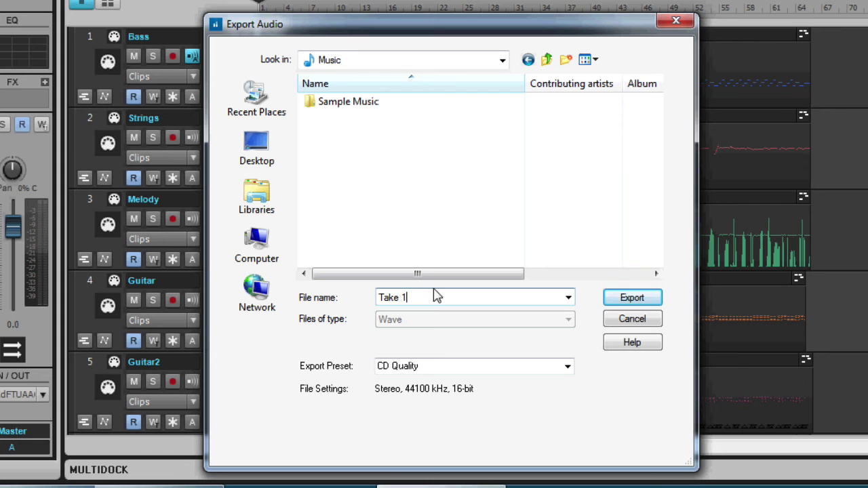
{"action": "left_click", "coordinate": [632, 299]}
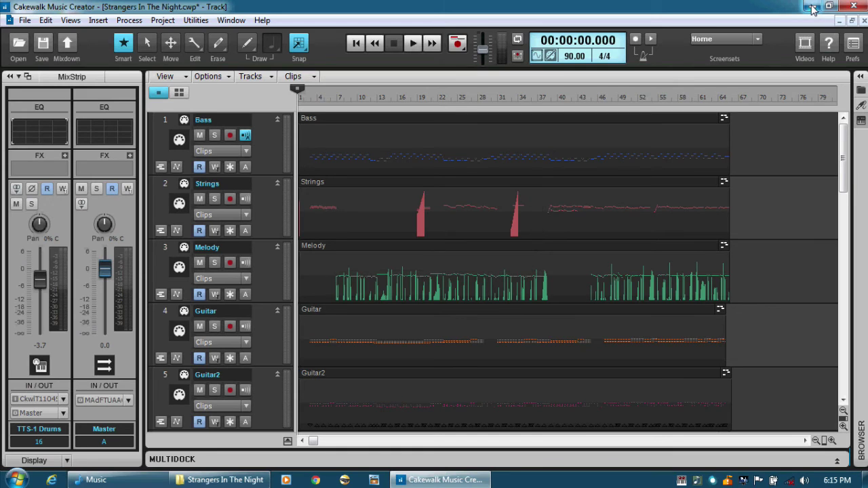
Play the exported Take 1.wav from the Music library in Windows Media Player
{"action": "left_click", "coordinate": [812, 7]}
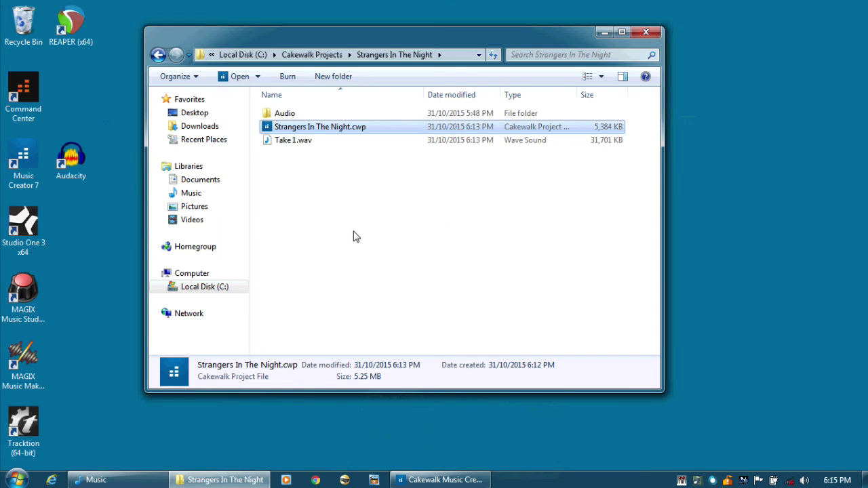
{"action": "left_click", "coordinate": [196, 194]}
{"action": "left_click", "coordinate": [297, 177]}
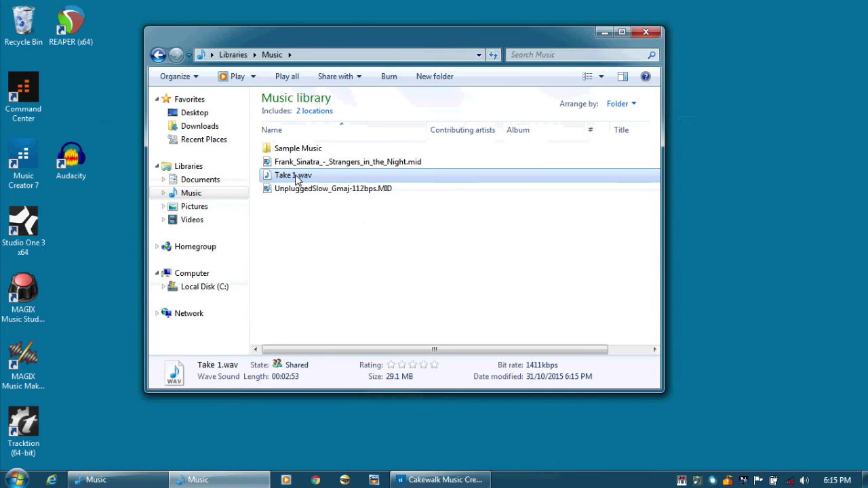
{"action": "double_click", "coordinate": [296, 176]}
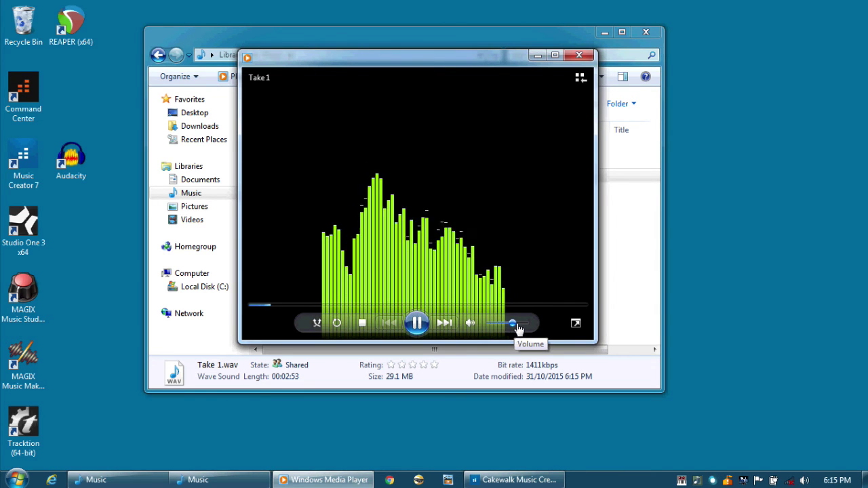
Raise the Windows Media Player volume to about 17 while Take 1 plays
{"action": "left_click_drag", "start_coordinate": [518, 329], "coordinate": [528, 329]}
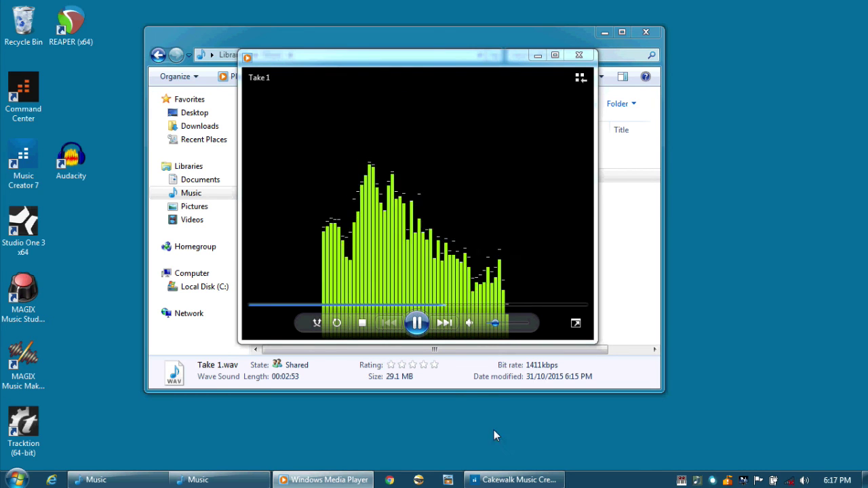
Back in Cakewalk, look over the Cakewalk TTS-1 synth's mixer from the Synth rack, then close it
{"action": "left_click", "coordinate": [522, 432]}
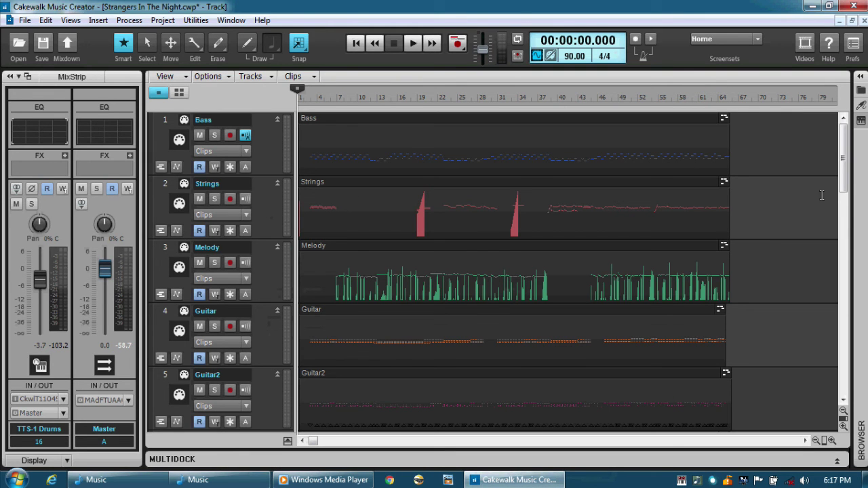
{"action": "left_click", "coordinate": [861, 76]}
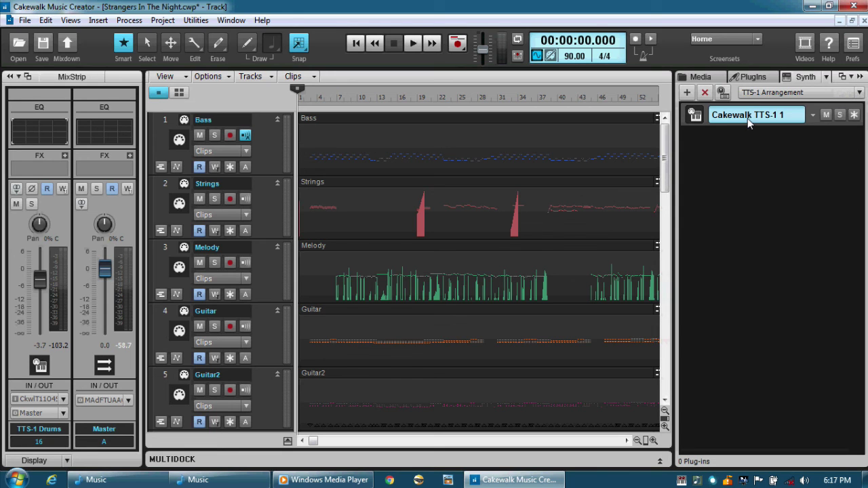
{"action": "double_click", "coordinate": [750, 117]}
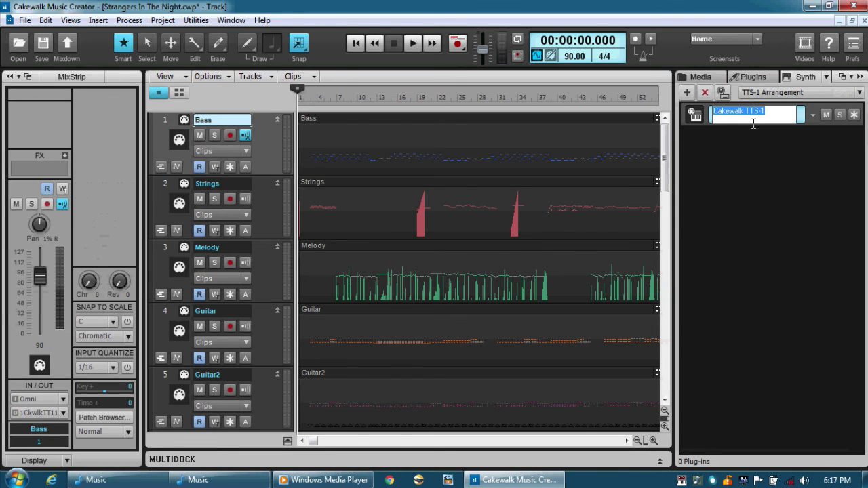
{"action": "left_click", "coordinate": [695, 115]}
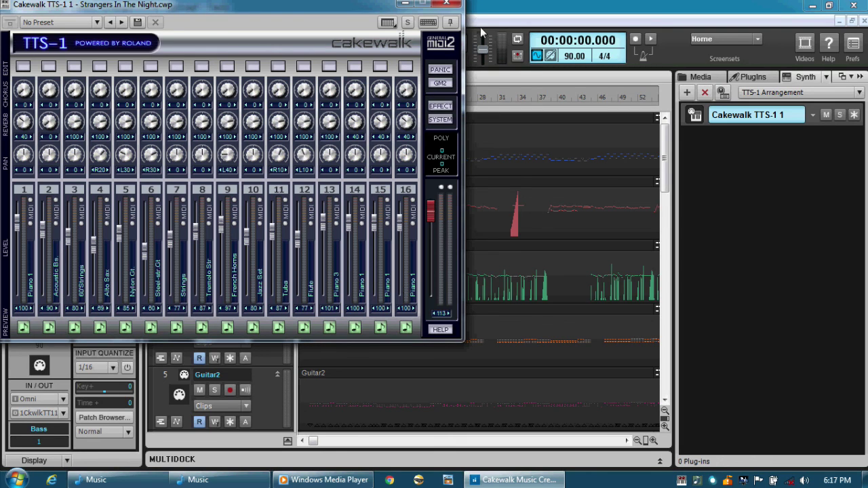
{"action": "left_click", "coordinate": [450, 5]}
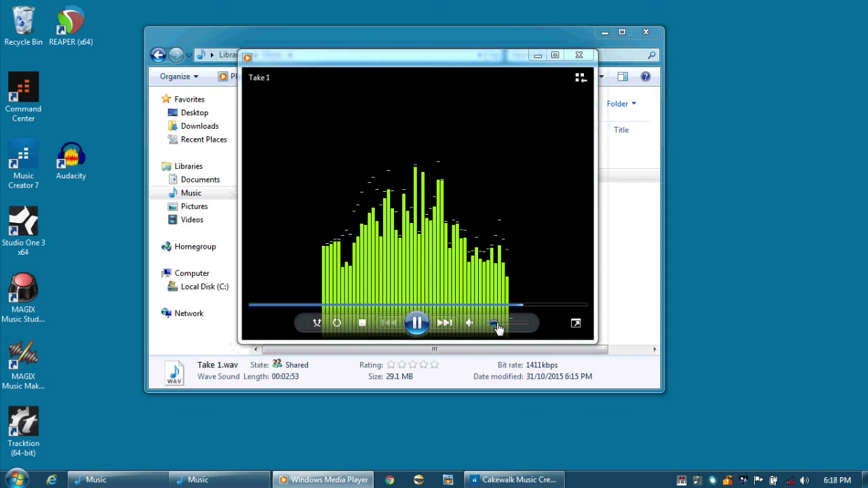
Let Take 1 play to its end with the volume lowered to 9
{"action": "mouse_move", "coordinate": [497, 328]}
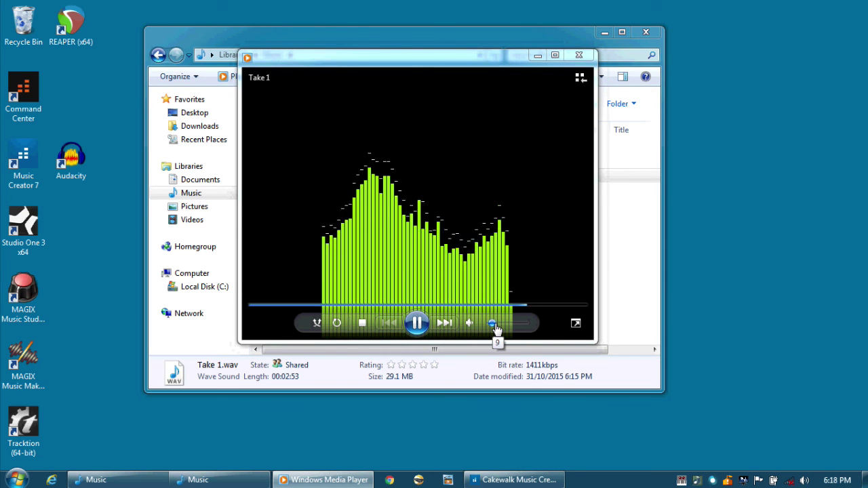